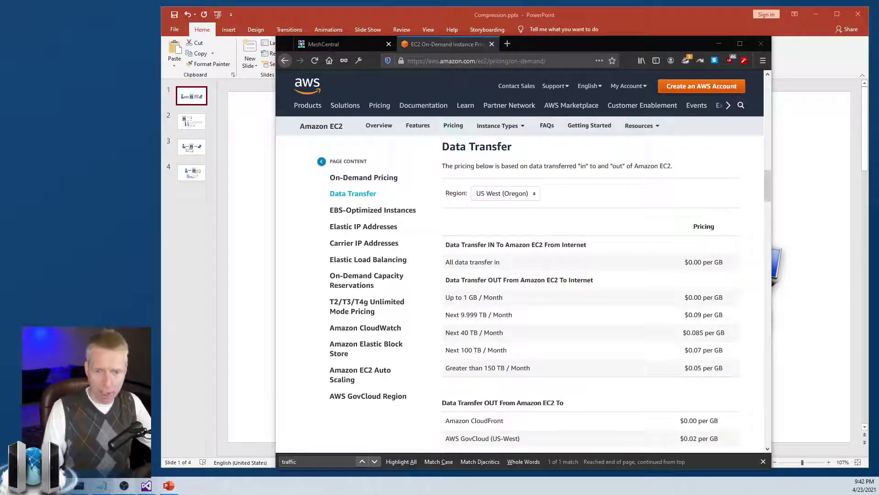
# - On the AWS pricing page, highlight the $0.09 per GB rate for the Next 9.999 TB / Month tier
pyautogui.click(343, 107)
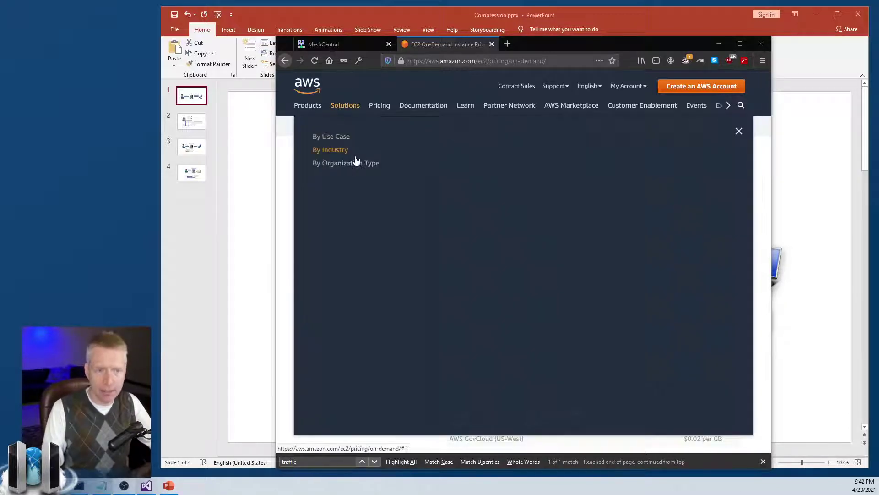
pyautogui.click(739, 132)
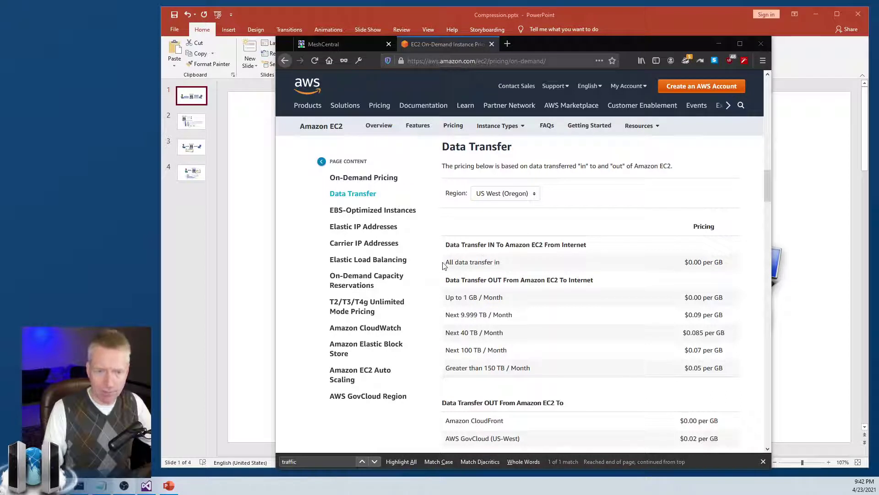
pyautogui.moveTo(443, 264); pyautogui.dragTo(733, 261)
pyautogui.click(734, 263)
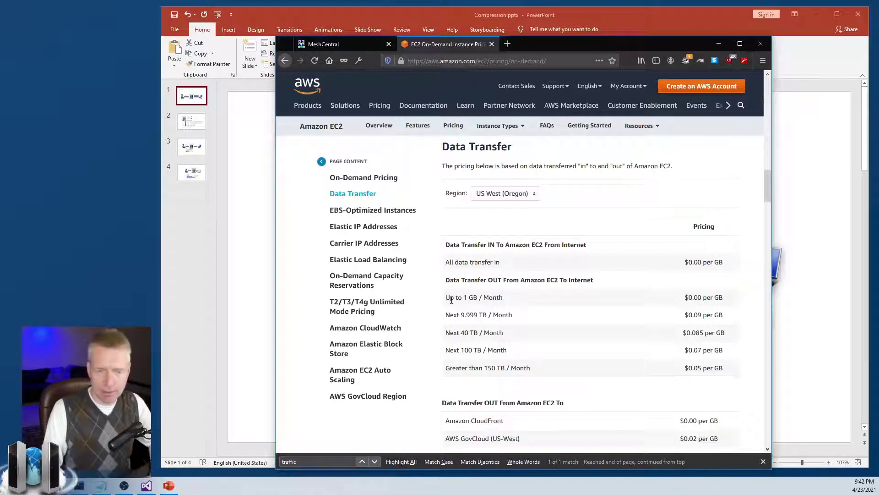
pyautogui.moveTo(447, 298); pyautogui.dragTo(732, 300)
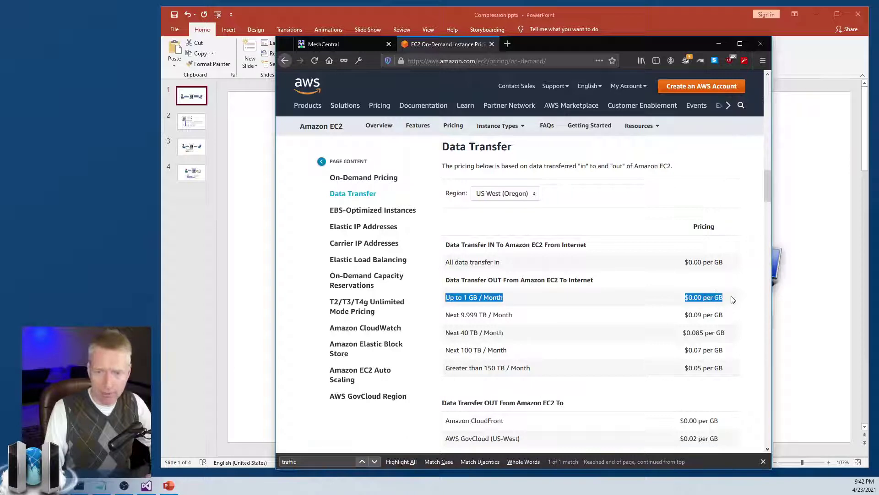
pyautogui.click(508, 316)
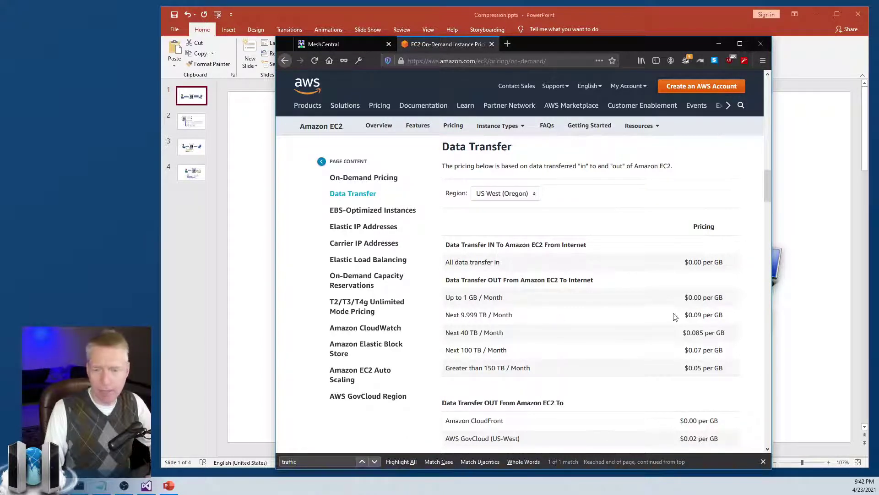
pyautogui.moveTo(674, 315); pyautogui.dragTo(730, 316)
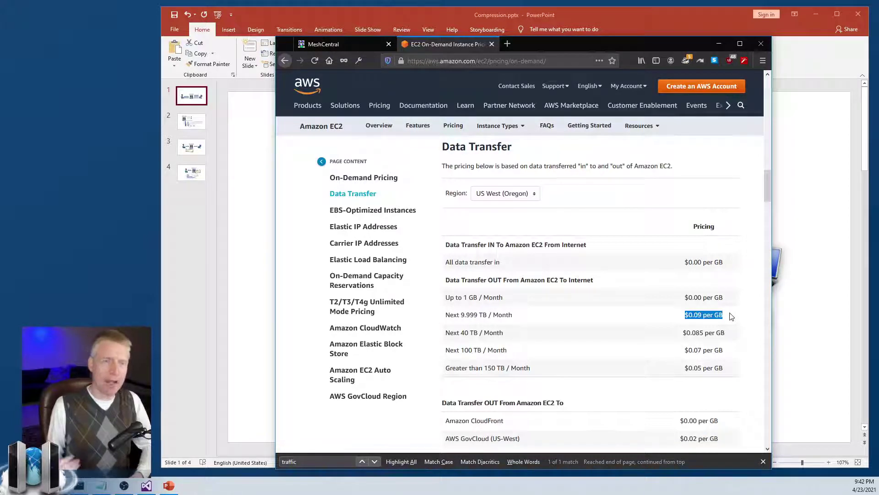
# - Minimize Firefox to reveal the Compression.pptx slide with the ZIP + Deflate diagram
pyautogui.click(714, 46)
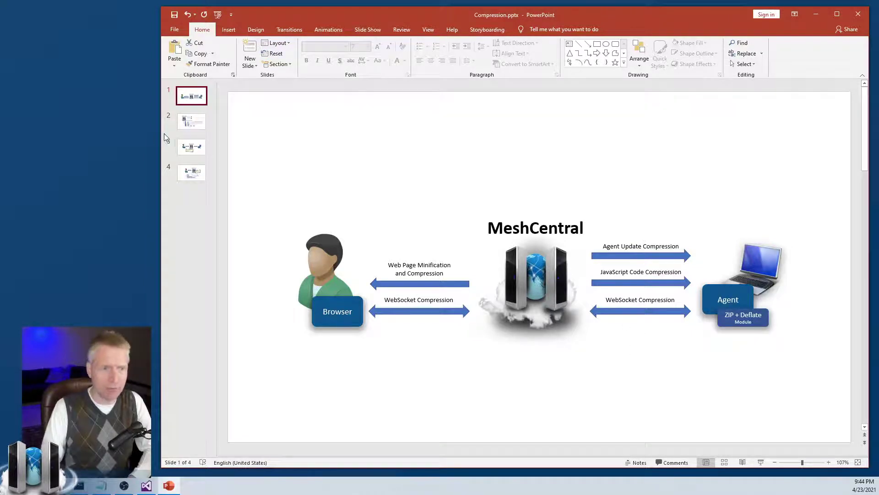
# - Show slide 2 with the Update Compression chart and its $0.27 to $1.52 savings table
pyautogui.click(194, 126)
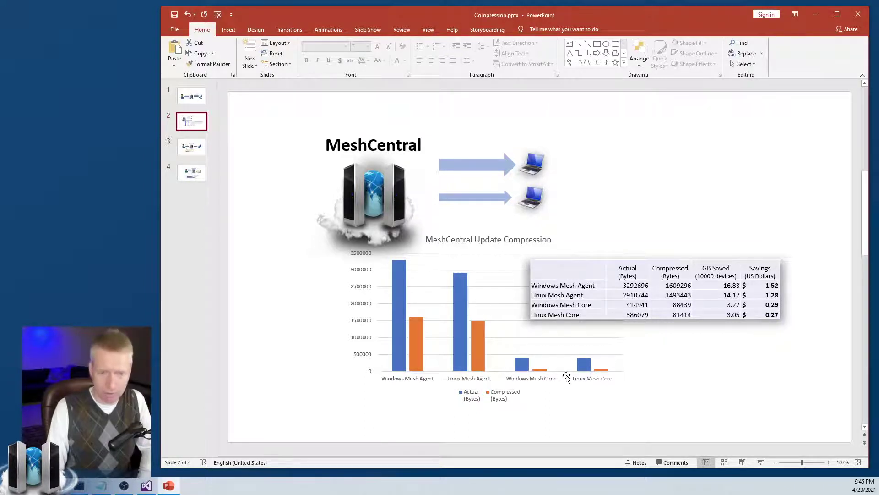
# - Show slide 3 with the config.json enabling WsCompression and AgentWsCompression
pyautogui.click(201, 149)
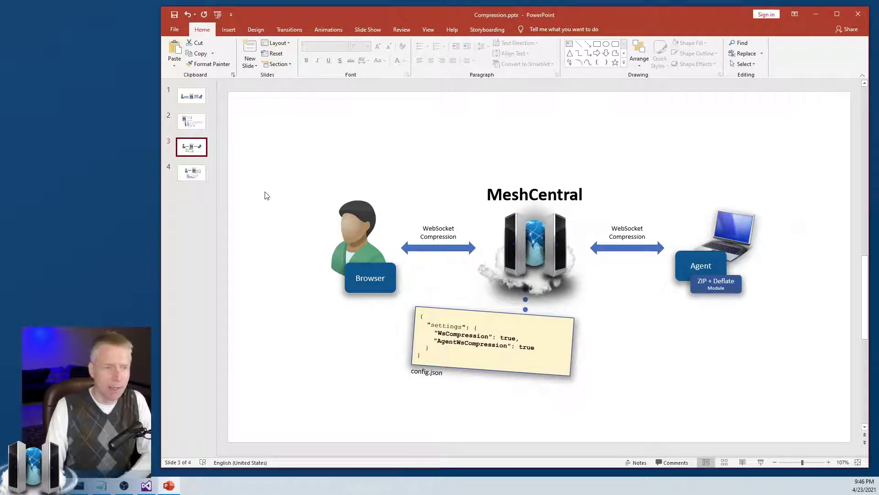
# - Show slide 4, whose chart shows the web page shrinking from 3.91 MB to 0.9 MB
pyautogui.click(206, 178)
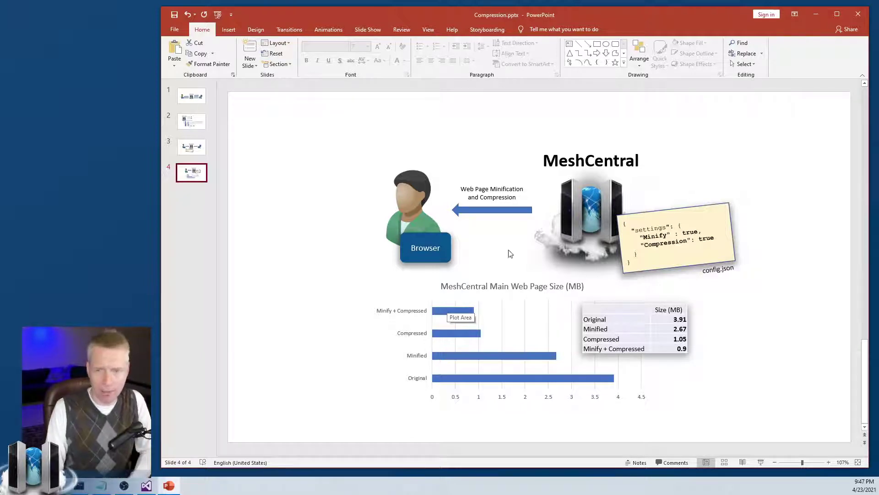
# - Minimize PowerPoint and move the meshcentral server Command Prompt to the top-left
pyautogui.click(815, 13)
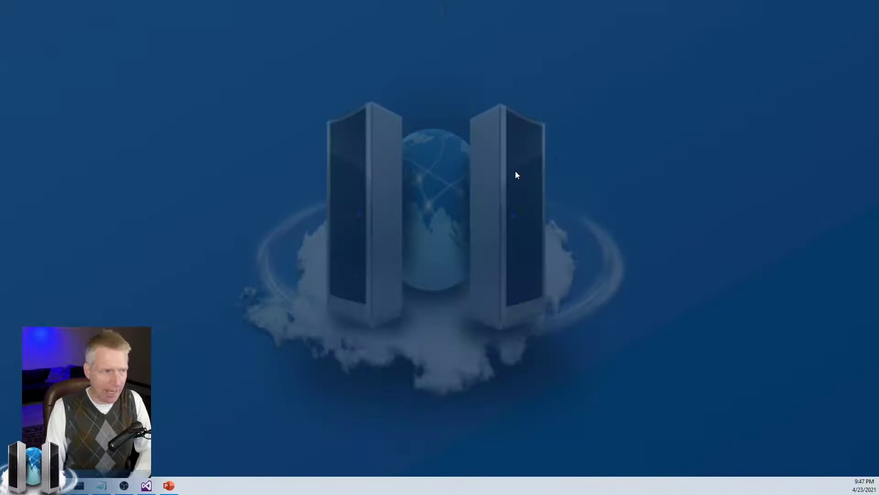
pyautogui.click(79, 486)
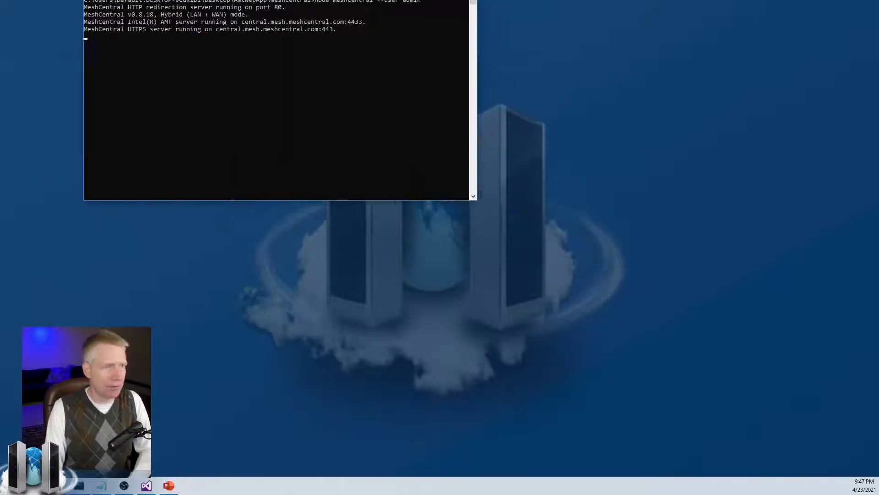
pyautogui.moveTo(206, 40); pyautogui.dragTo(204, 23)
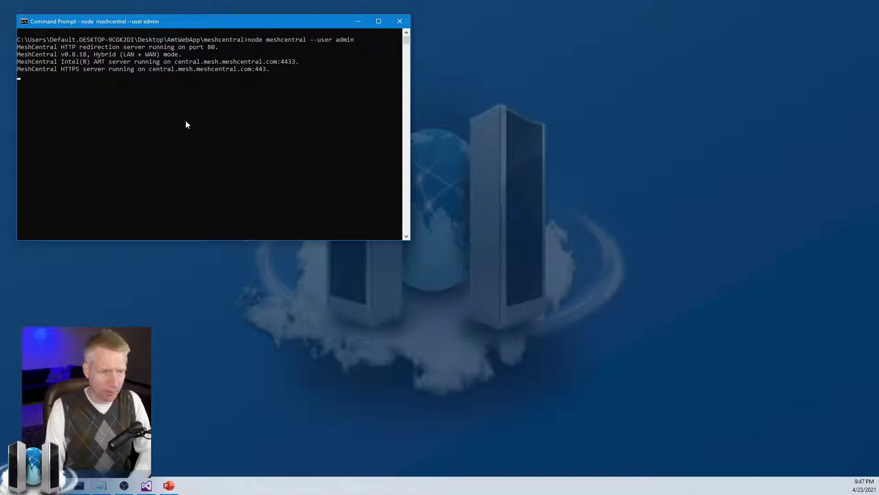
# - Bring config.json forward as a window beside the console and select compression lines 37–39
pyautogui.moveTo(147, 486)
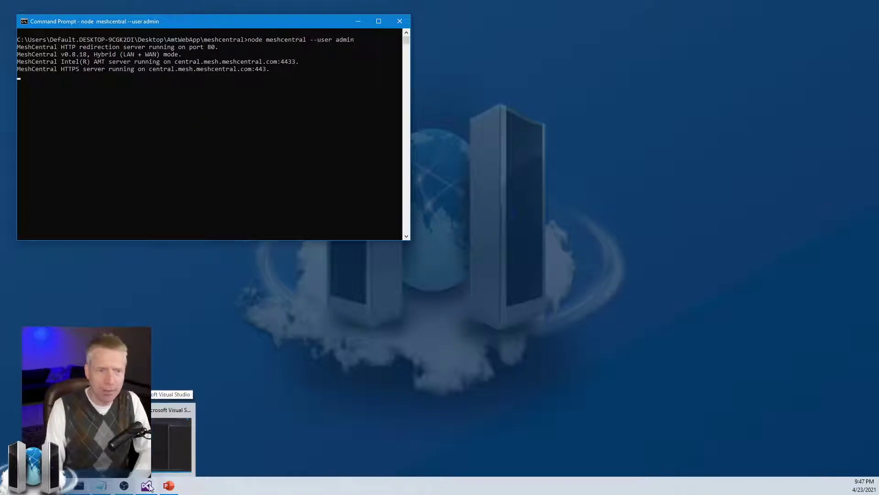
pyautogui.click(147, 485)
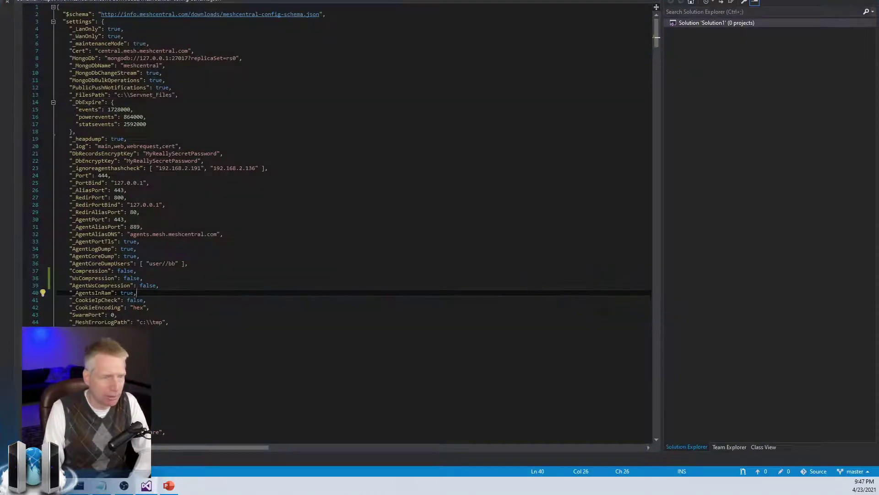
pyautogui.hotkey('shift', 'alt', 'Return')
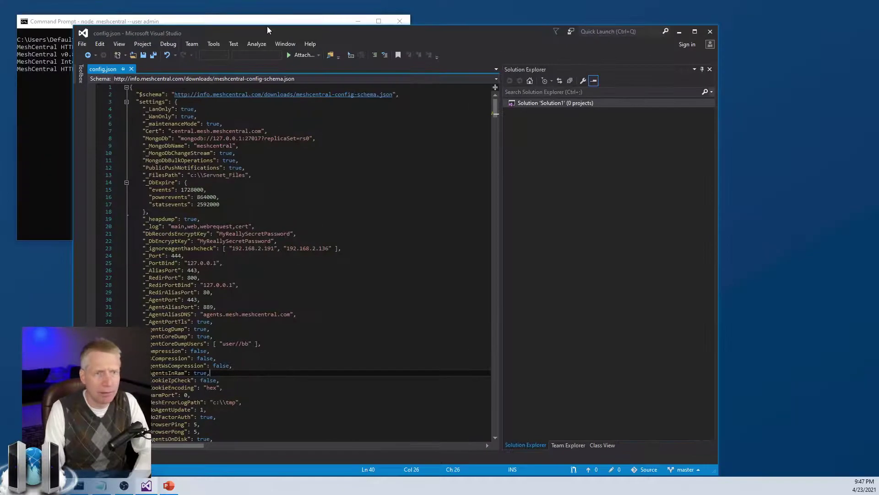
pyautogui.moveTo(266, 26); pyautogui.dragTo(306, 56)
pyautogui.scroll(-2, 237, 268)
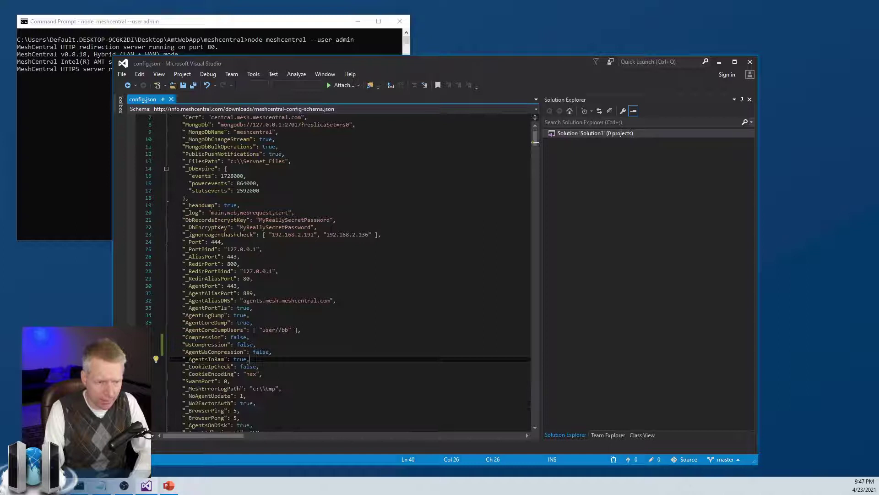
pyautogui.moveTo(272, 351); pyautogui.dragTo(170, 338)
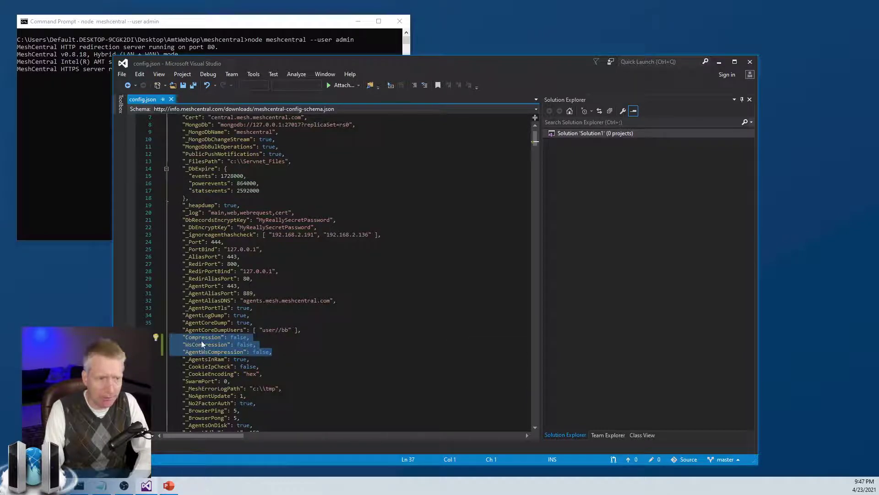
# - Highlight the Compression and WsCompression lines in config.json, each set to false
pyautogui.click(239, 337)
pyautogui.moveTo(250, 337); pyautogui.dragTo(170, 337)
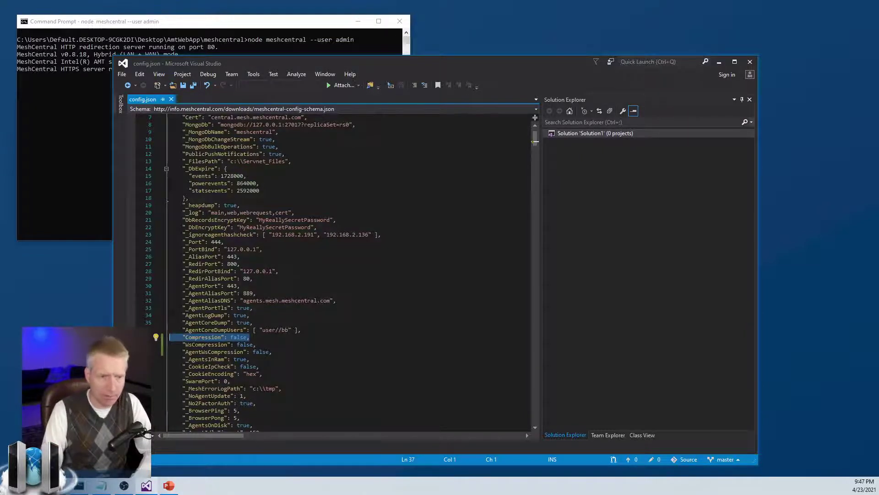
pyautogui.moveTo(251, 337); pyautogui.dragTo(170, 337)
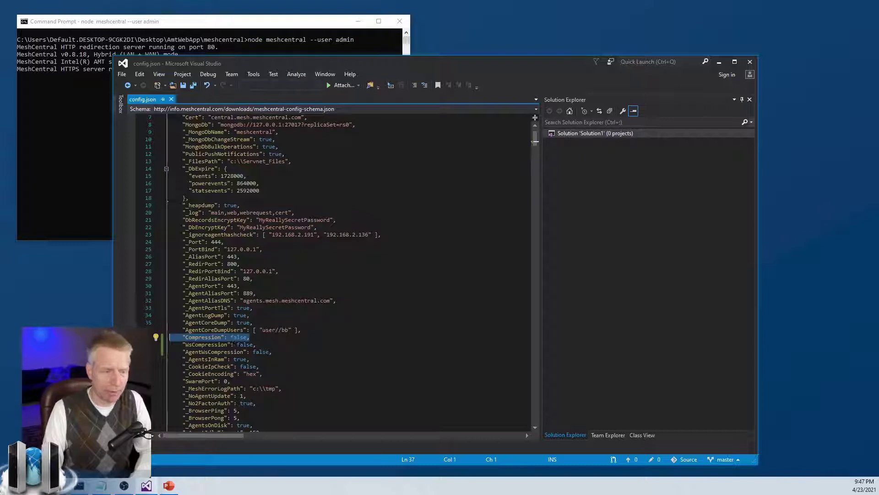
pyautogui.click(256, 345)
pyautogui.moveTo(272, 351); pyautogui.dragTo(171, 344)
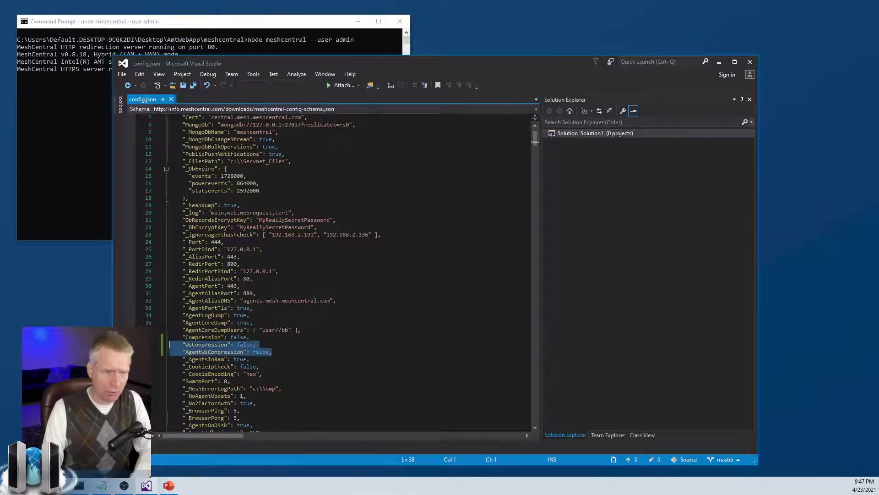
pyautogui.doubleClick(208, 344)
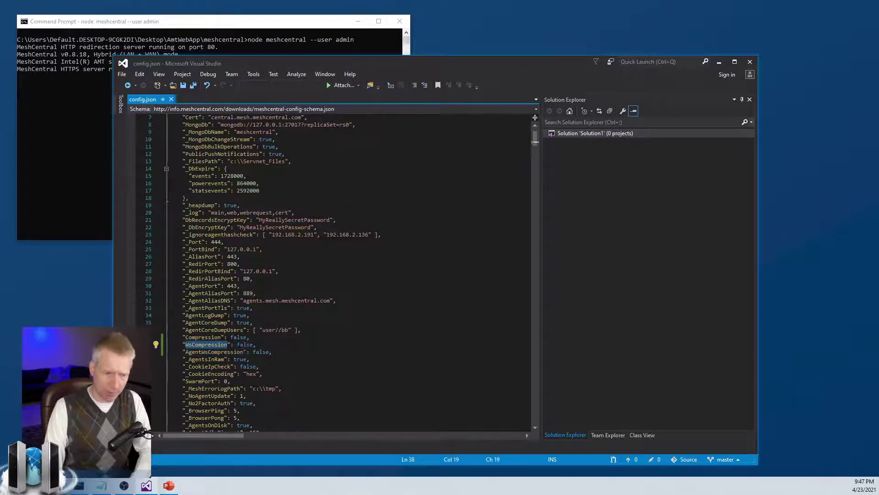
pyautogui.click(267, 344)
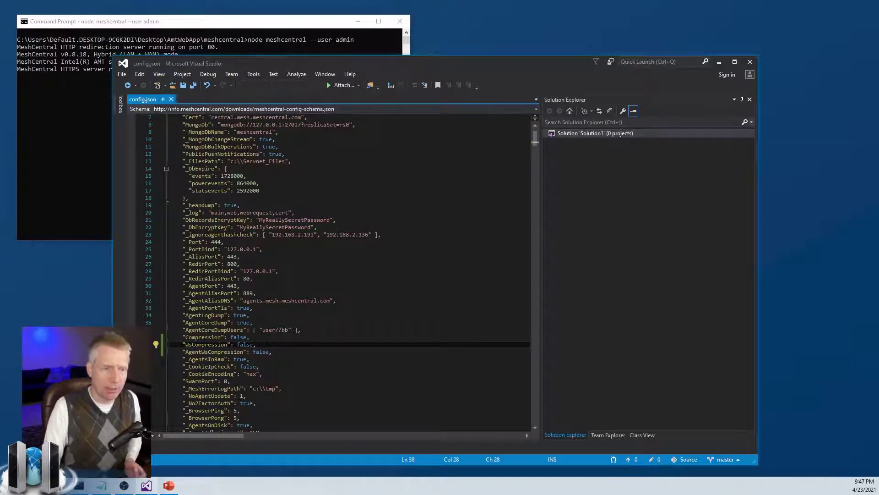
# - Highlight the AgentWsCompression: false line in config.json
pyautogui.moveTo(183, 352); pyautogui.dragTo(242, 351)
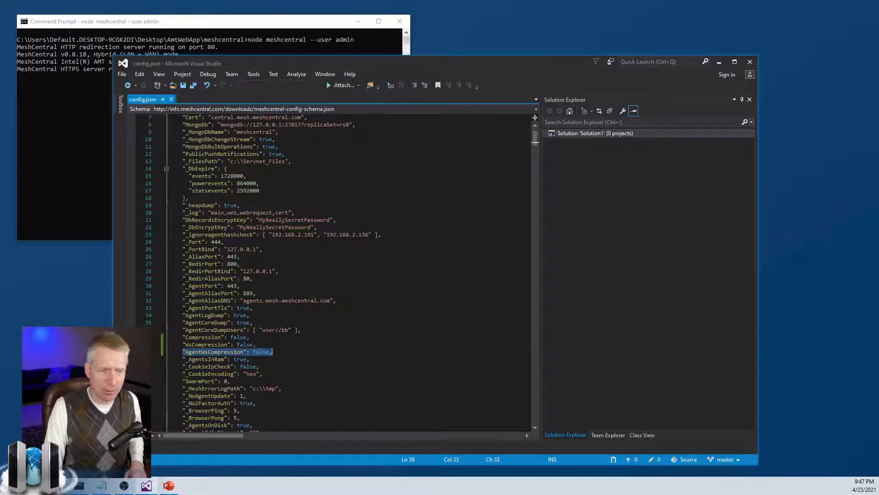
pyautogui.click(277, 351)
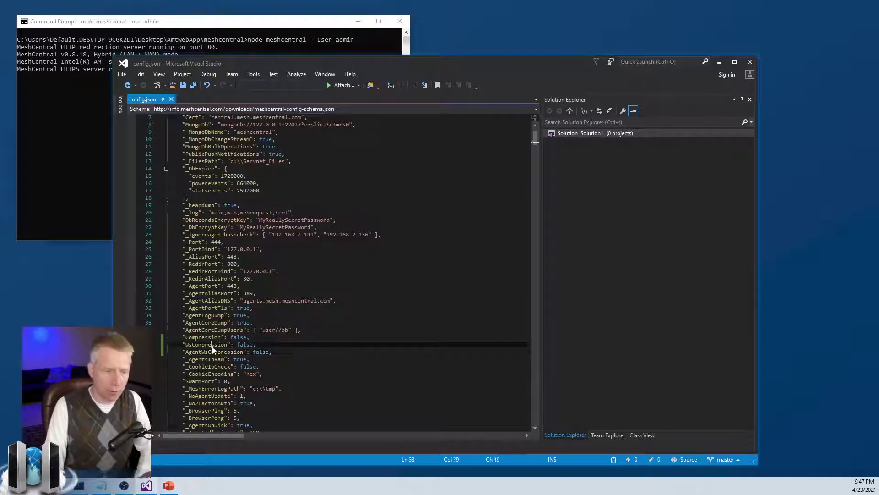
pyautogui.moveTo(183, 344); pyautogui.dragTo(260, 344)
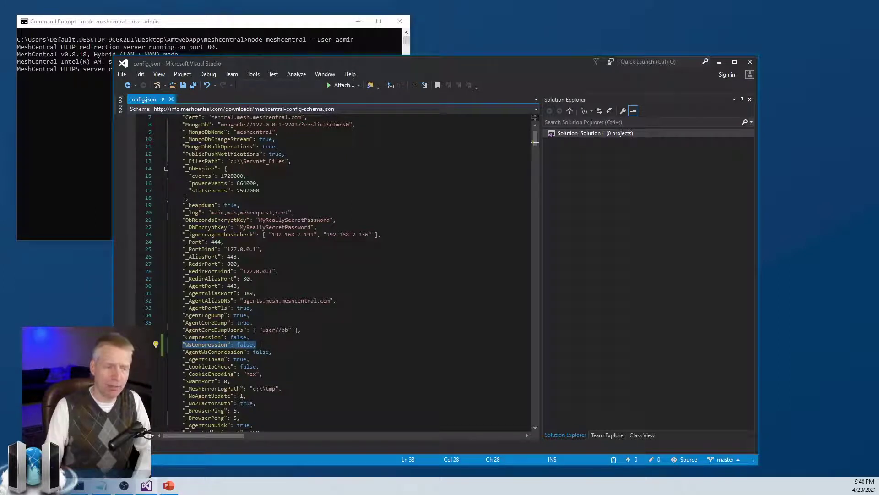
pyautogui.doubleClick(204, 351)
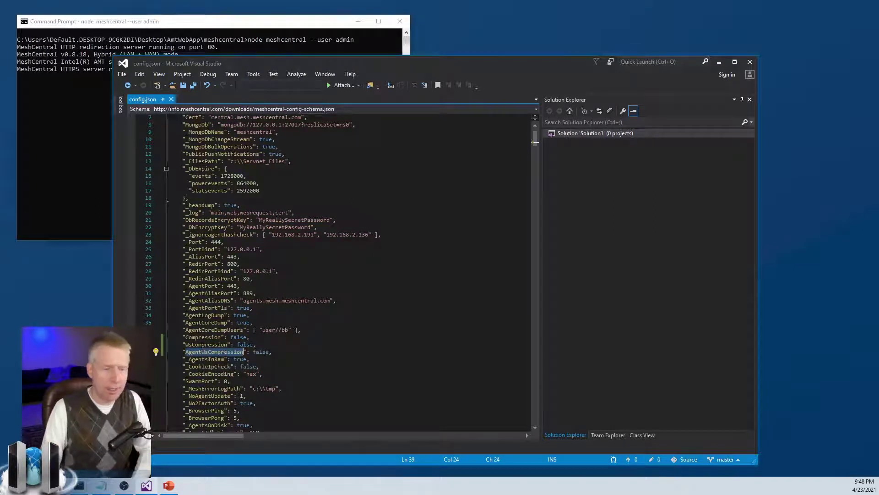
pyautogui.moveTo(273, 352); pyautogui.dragTo(180, 352)
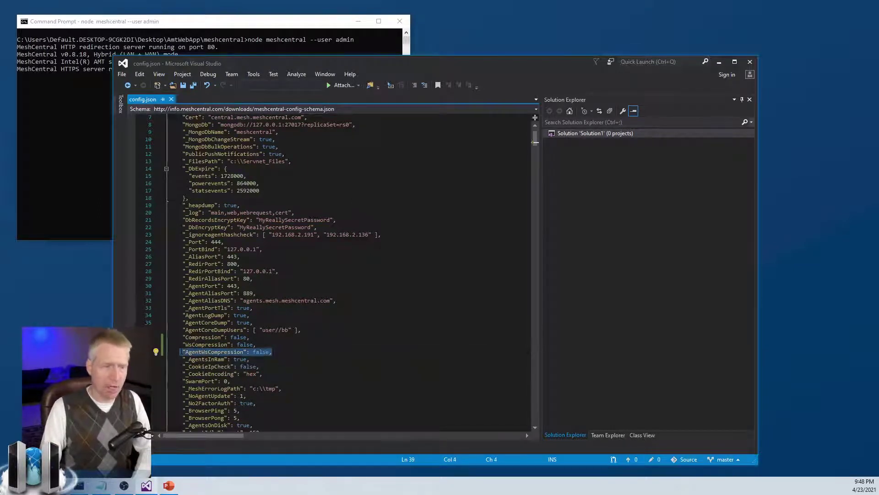
pyautogui.click(192, 352)
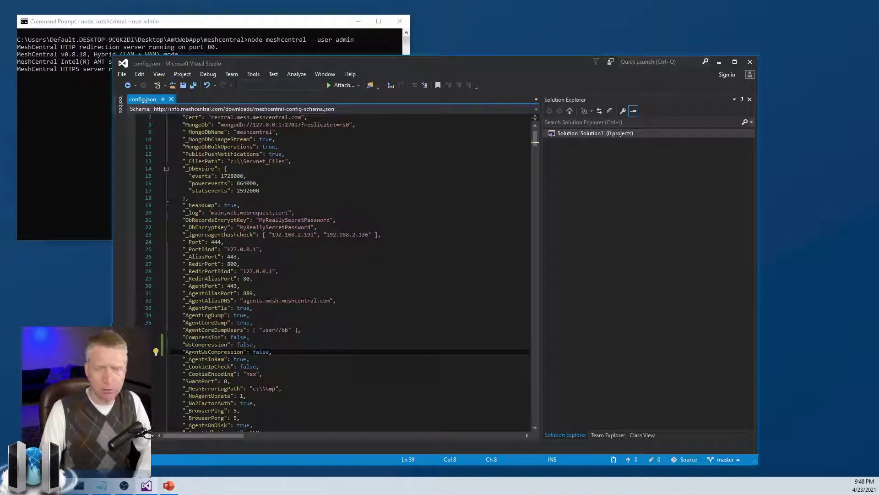
# - Minimize Visual Studio, close the AWS pricing tab in Firefox and shift the window left
pyautogui.click(717, 66)
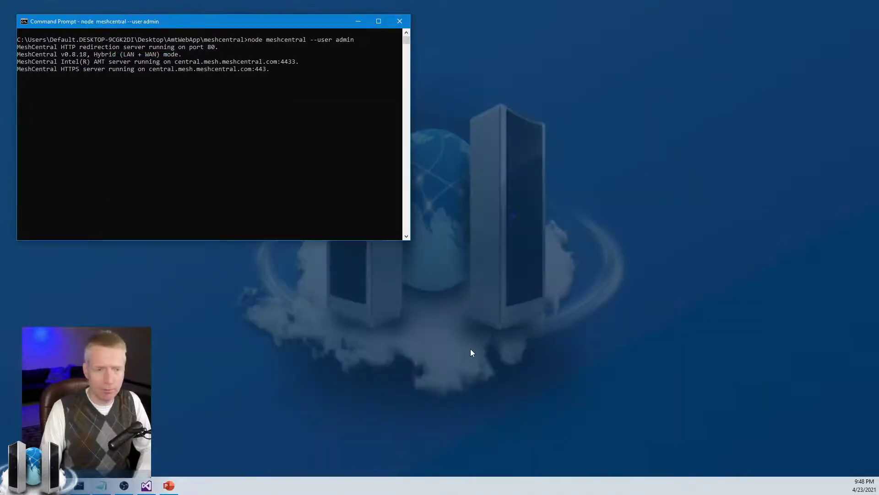
pyautogui.click(124, 486)
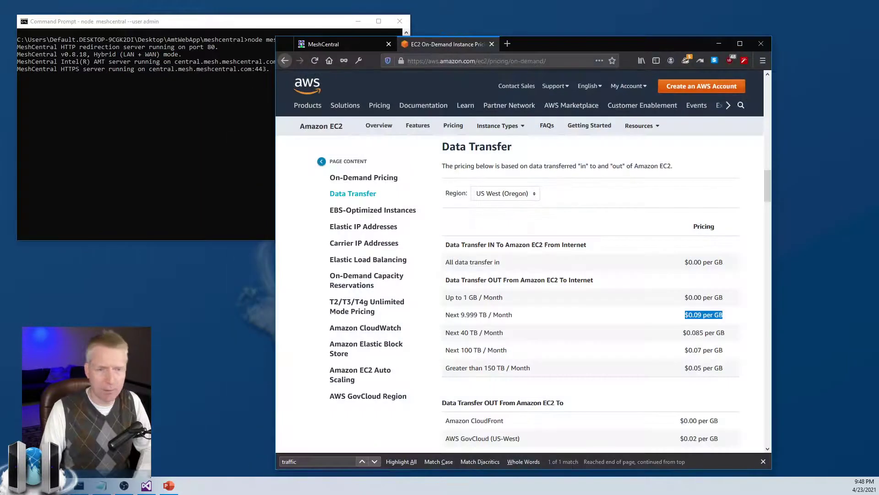
pyautogui.click(492, 44)
pyautogui.moveTo(474, 54); pyautogui.dragTo(355, 37)
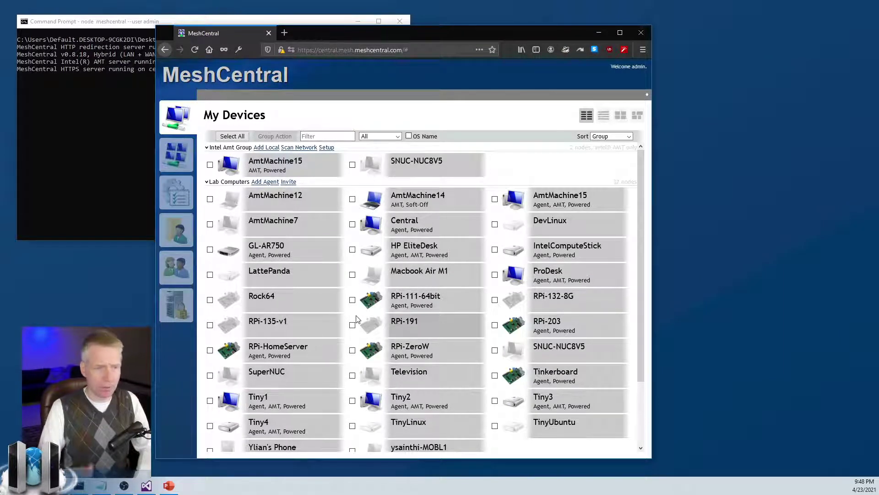
# - Open the Web Developer Tools network monitor and widen the browser window to fit it
pyautogui.click(644, 49)
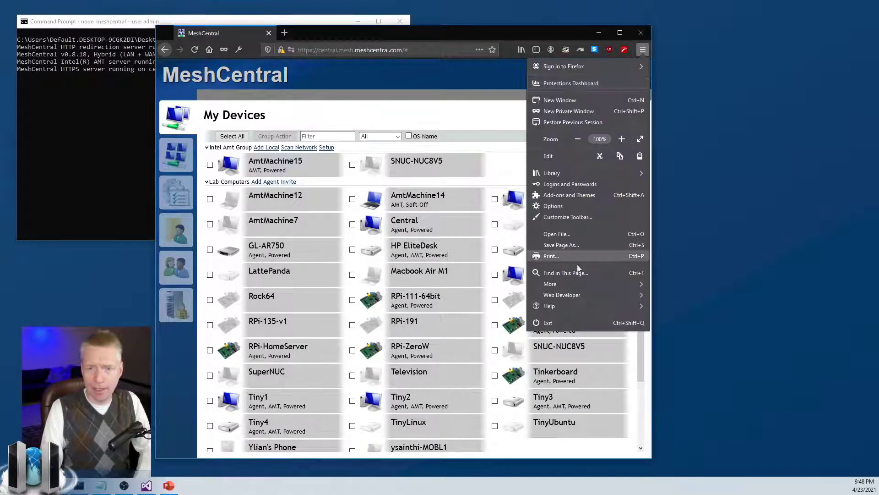
pyautogui.click(590, 294)
pyautogui.click(573, 86)
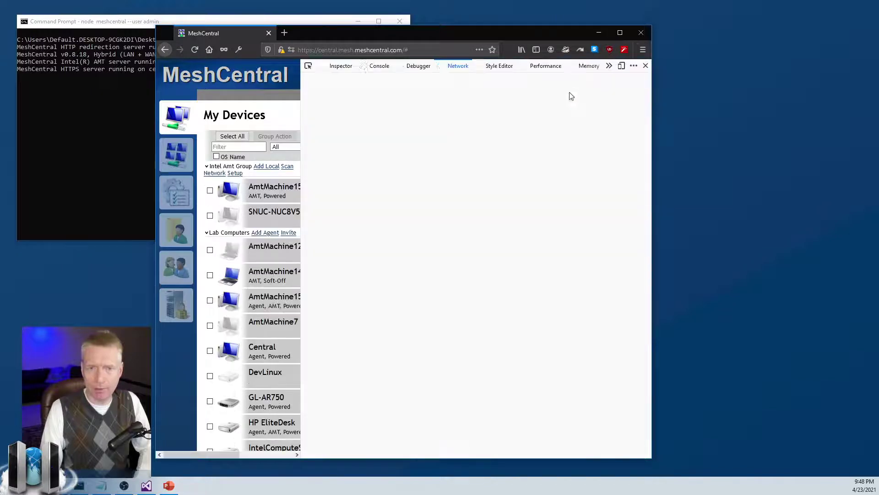
pyautogui.moveTo(651, 143); pyautogui.dragTo(867, 151)
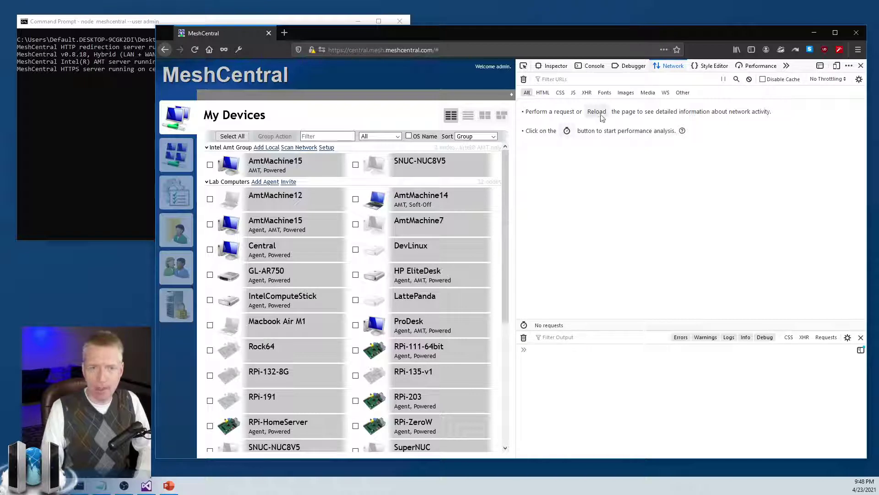
# - Reload MeshCentral to record its traffic, then visit My Account, My Files, My Users, My Server and My Devices
pyautogui.click(195, 50)
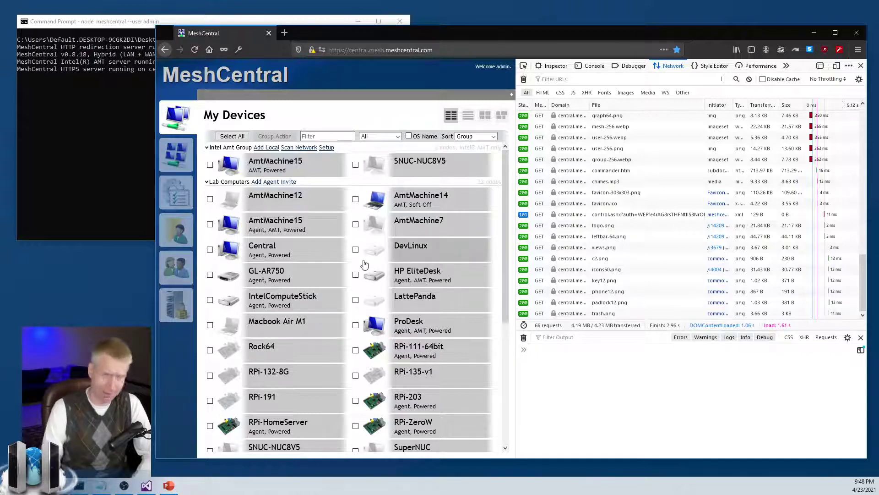
pyautogui.click(176, 155)
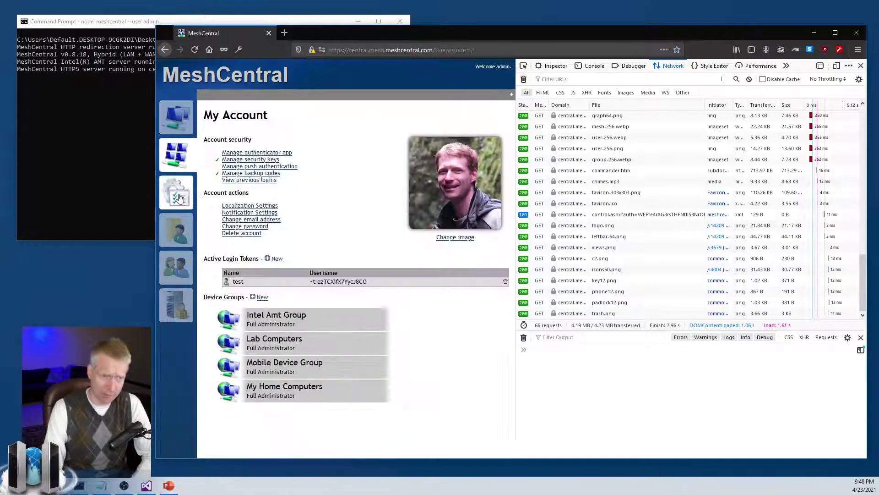
pyautogui.click(176, 230)
pyautogui.click(177, 267)
pyautogui.click(182, 303)
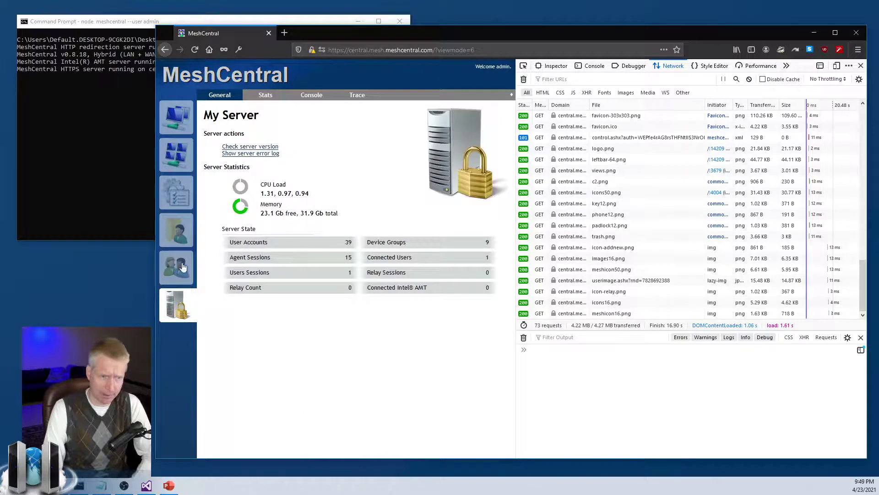
pyautogui.click(177, 116)
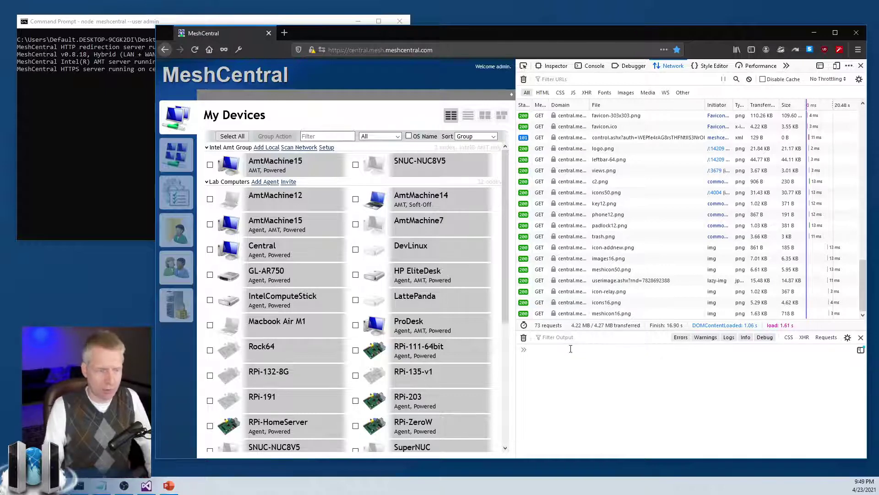
pyautogui.click(147, 486)
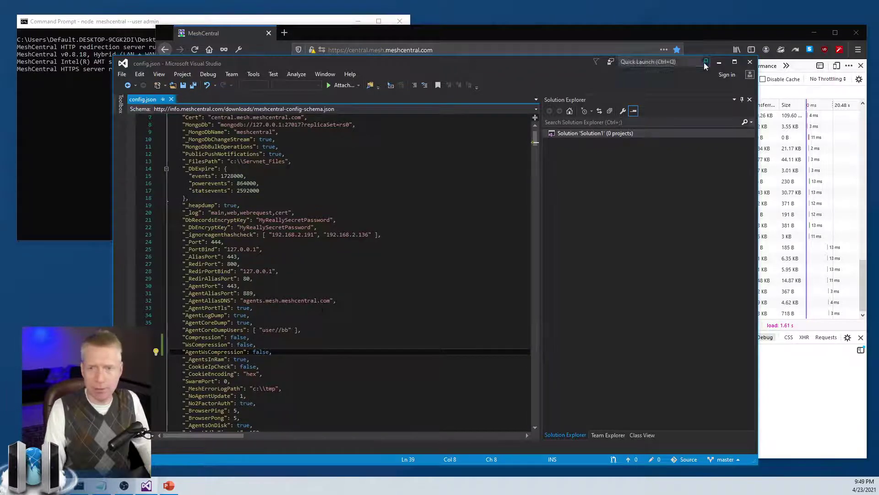
pyautogui.click(720, 63)
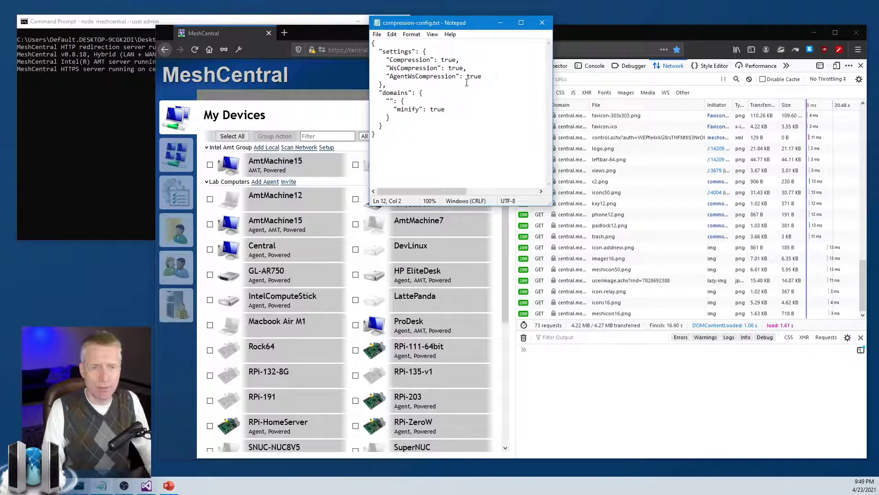
# - Highlight the Compression, WsCompression and AgentWsCompression true settings in compression-config.txt
pyautogui.moveTo(487, 76); pyautogui.dragTo(372, 59)
pyautogui.click(431, 68)
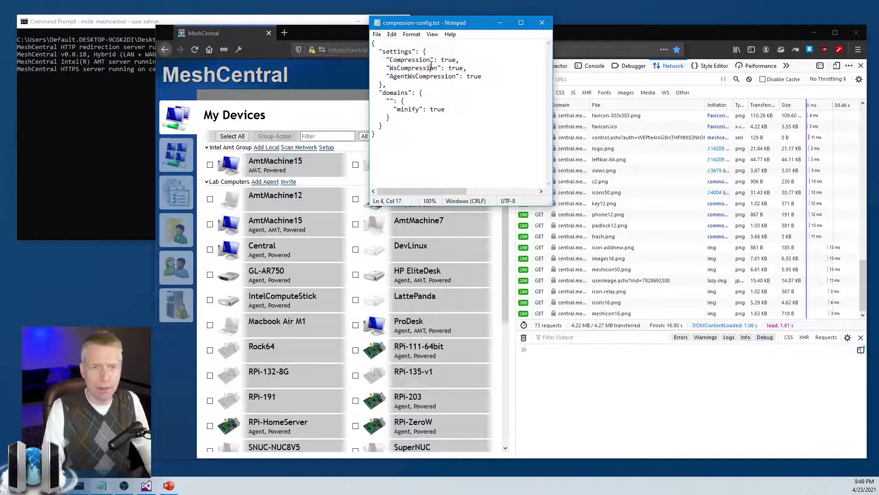
pyautogui.moveTo(387, 76); pyautogui.dragTo(481, 76)
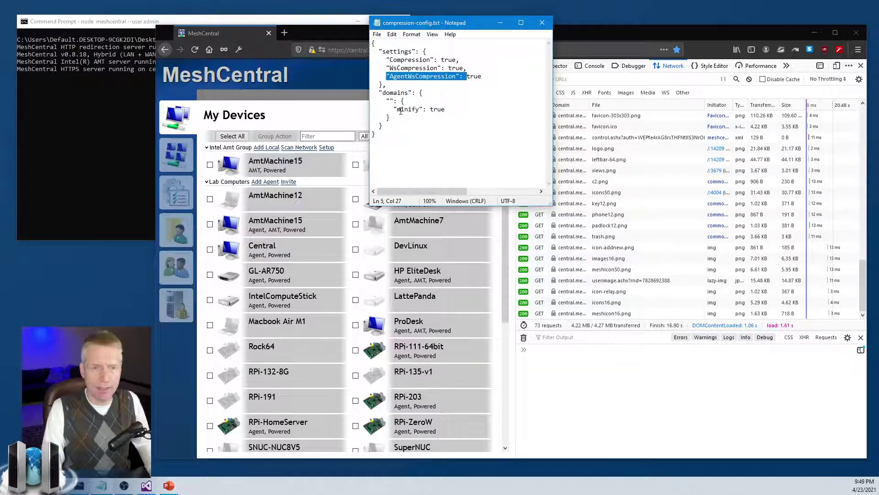
# - Highlight the default domain's minify true setting
pyautogui.click(393, 109)
pyautogui.moveTo(382, 110); pyautogui.dragTo(515, 113)
pyautogui.click(446, 109)
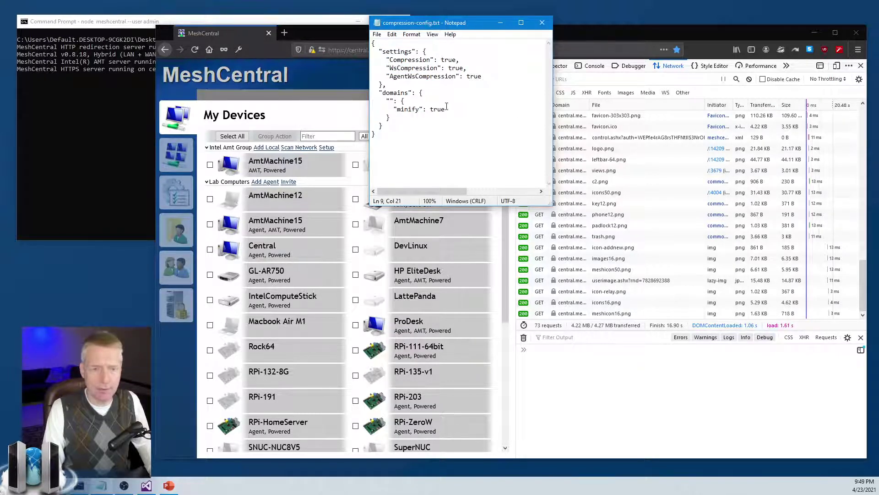
pyautogui.moveTo(447, 109); pyautogui.dragTo(390, 109)
pyautogui.click(390, 109)
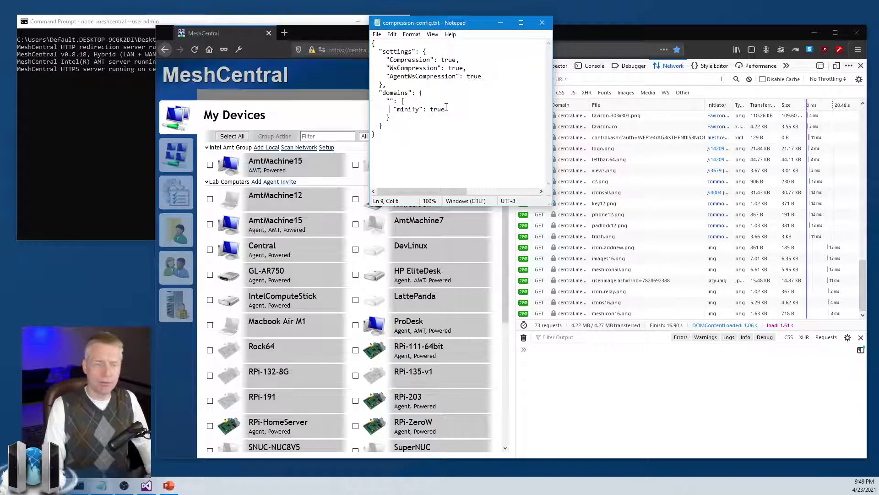
# - Minimize the compression notes and view the MeshCentral page's readable, unminified HTML source
pyautogui.click(503, 23)
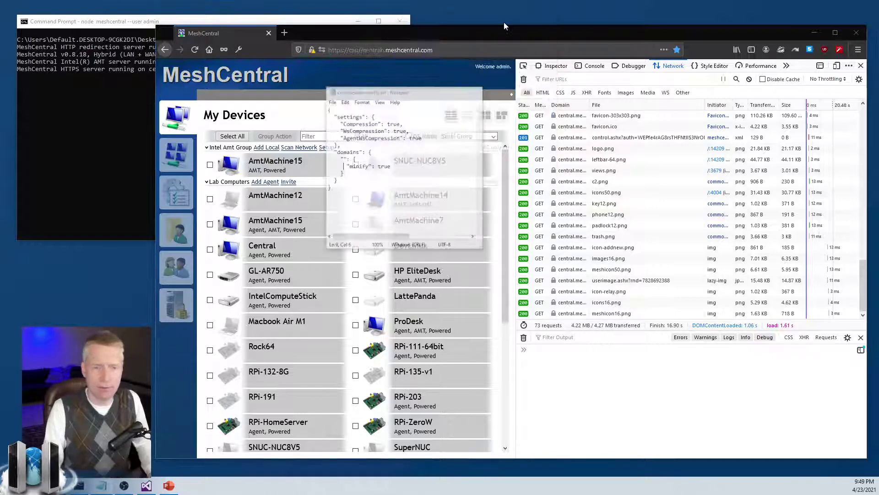
pyautogui.rightClick(388, 105)
pyautogui.click(426, 172)
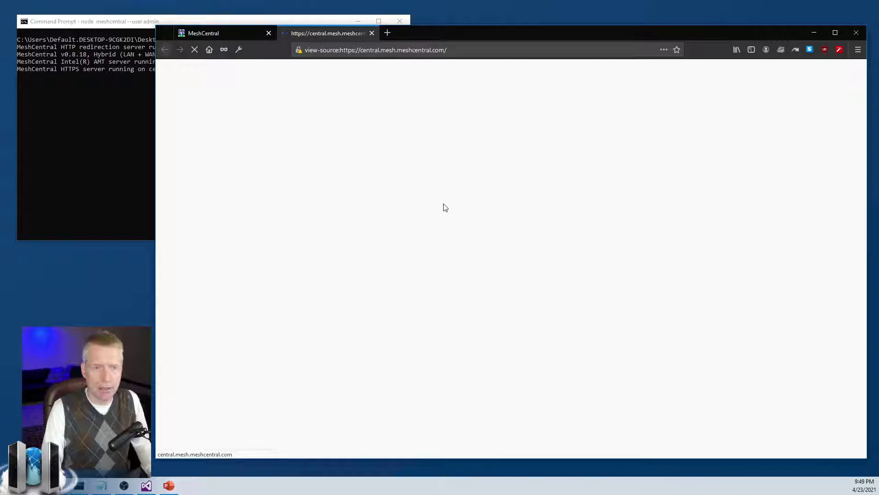
pyautogui.scroll(-20, 445, 208)
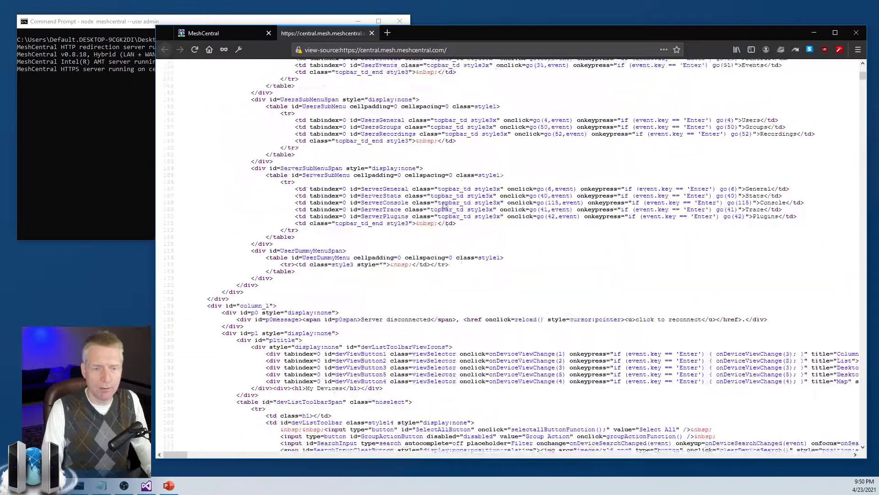
pyautogui.moveTo(862, 82); pyautogui.dragTo(863, 111)
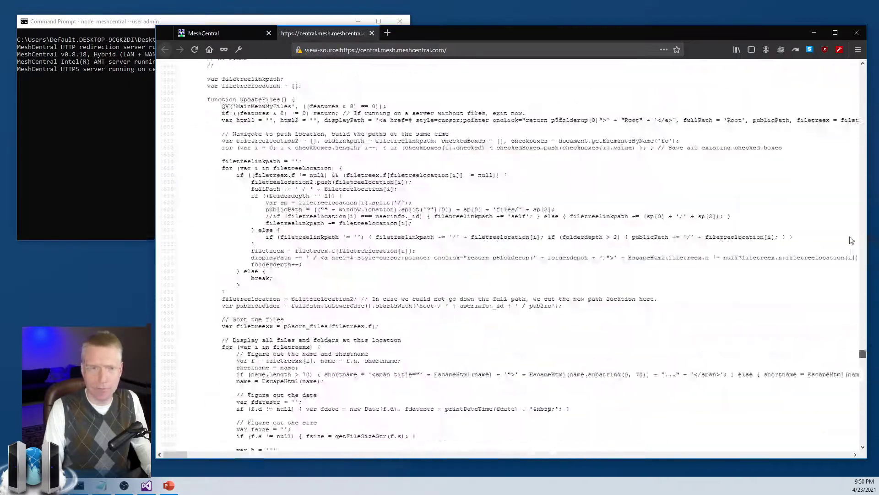
# - Close the source tab and reload the devices page with ?minify=1 appended to the URL
pyautogui.click(372, 33)
pyautogui.click(464, 50)
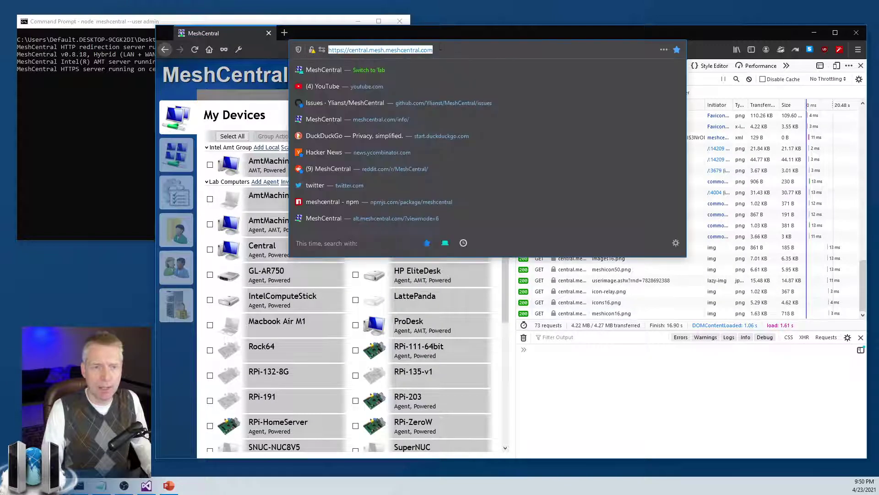
pyautogui.write('?')
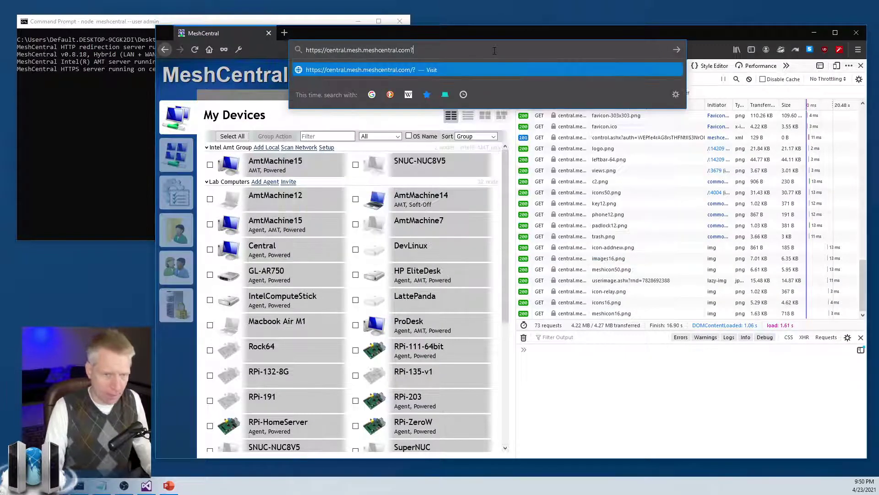
pyautogui.write('m')
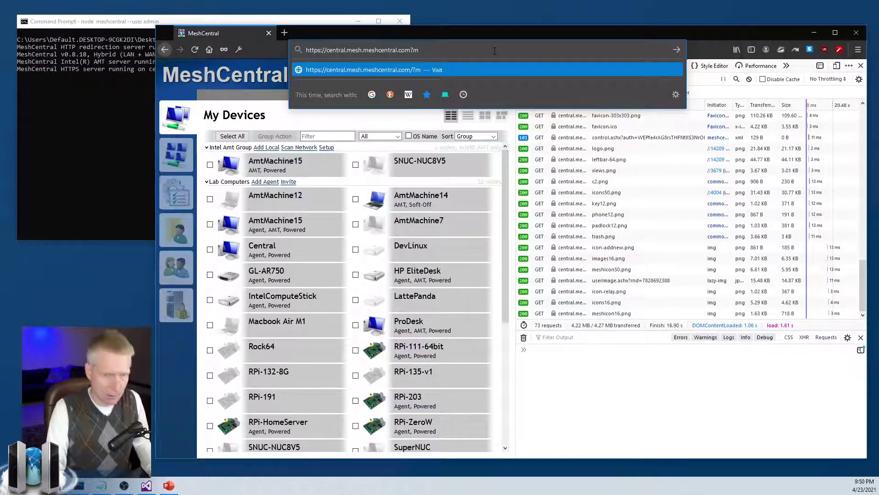
pyautogui.write('inif')
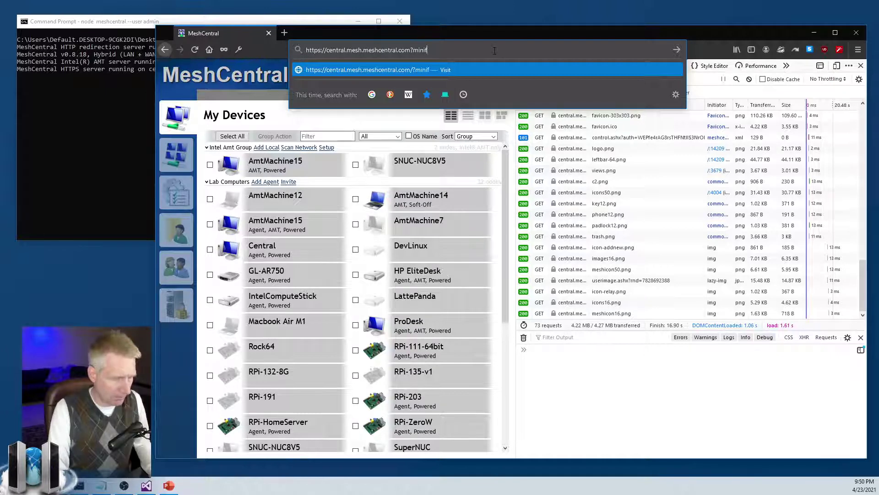
pyautogui.write('y=1')
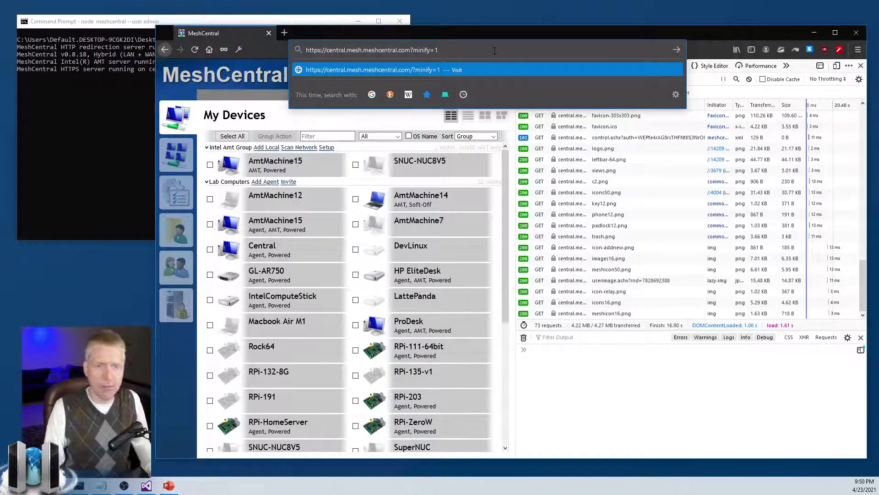
pyautogui.press('Return')
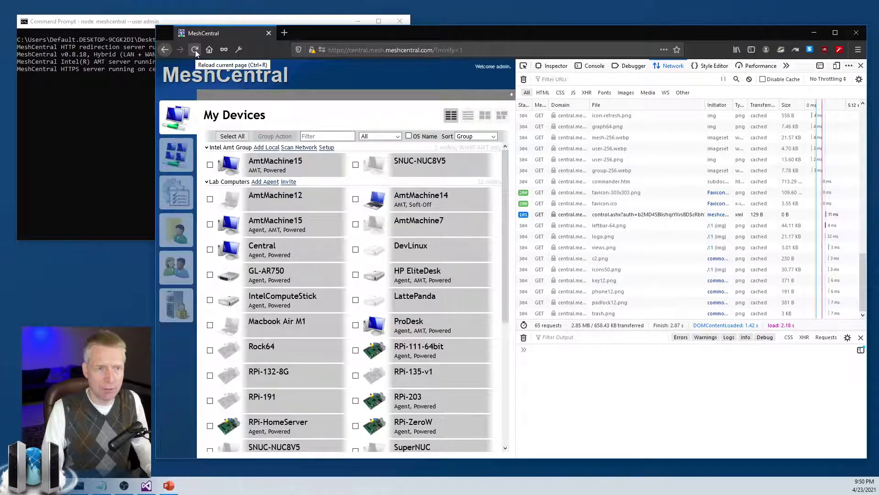
pyautogui.click(195, 50)
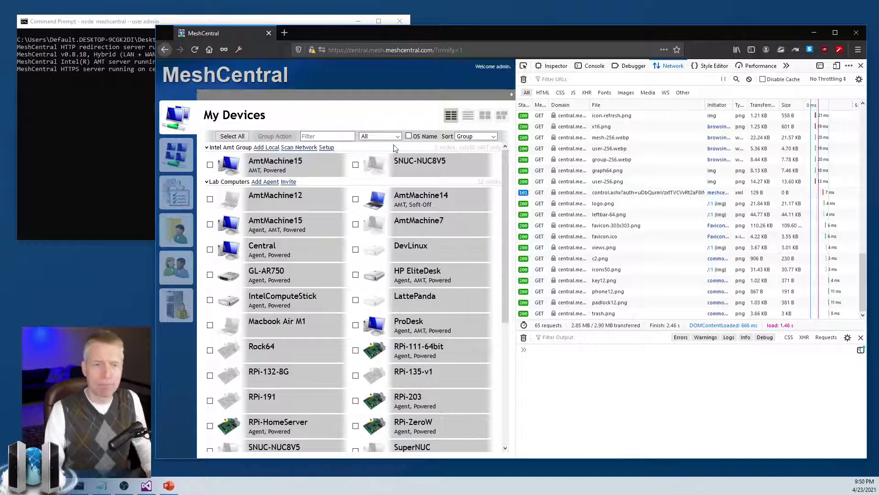
# - View the minified page source as one long line, close it, and focus the developer console
pyautogui.rightClick(367, 117)
pyautogui.click(398, 195)
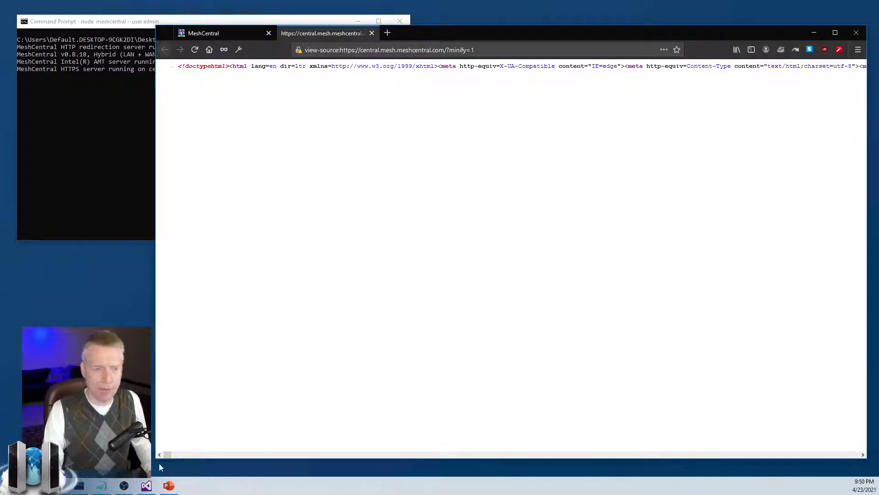
pyautogui.moveTo(167, 454)
pyautogui.mouseDown()
pyautogui.moveTo(838, 435)
pyautogui.moveTo(167, 443)
pyautogui.mouseUp()
pyautogui.click(372, 33)
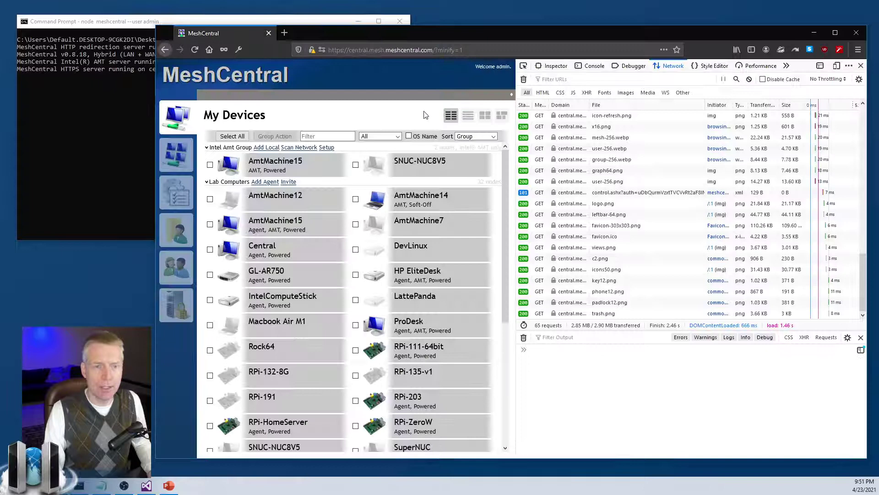
pyautogui.click(558, 382)
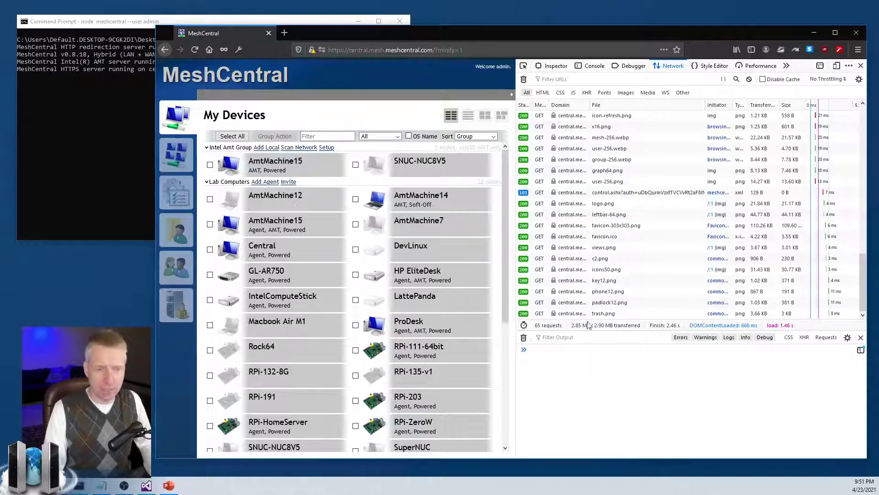
pyautogui.click(576, 347)
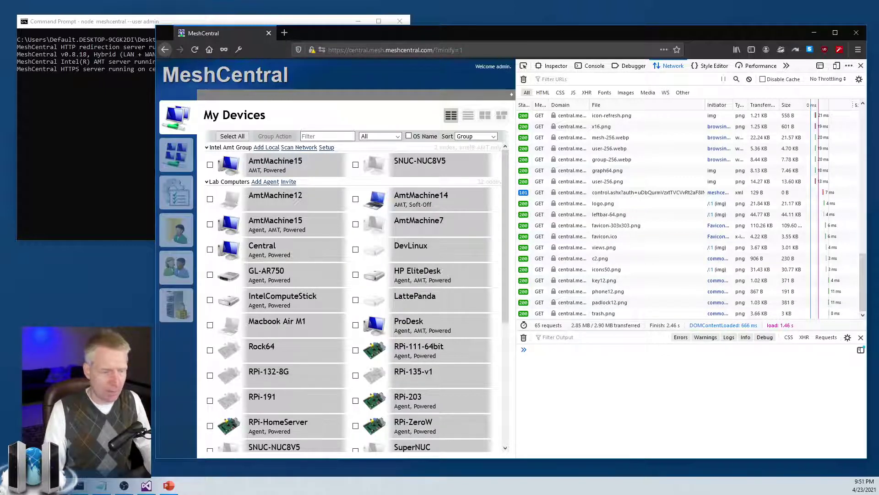
# - Change Compression from false to true in config.json and save the file
pyautogui.click(146, 485)
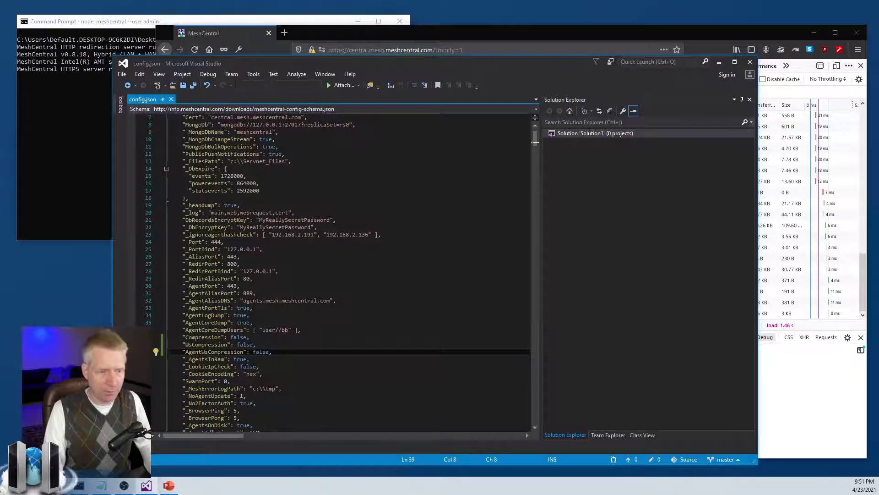
pyautogui.doubleClick(238, 337)
pyautogui.write('tr')
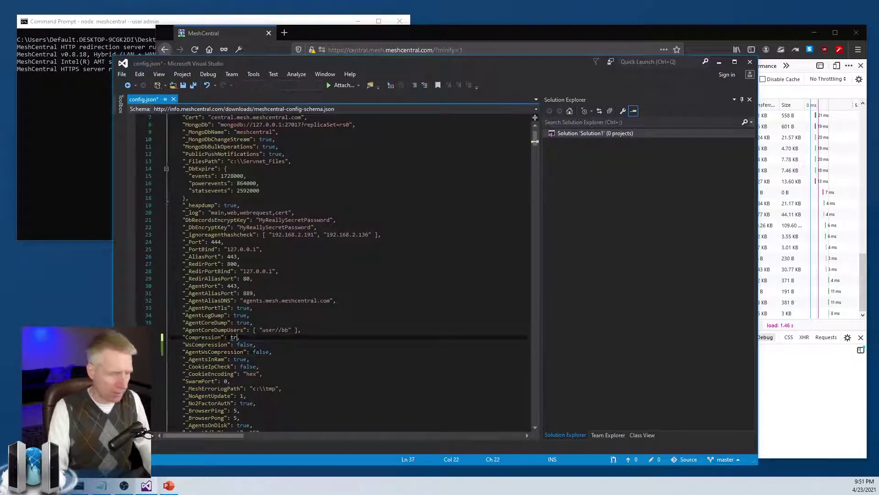
pyautogui.write('ue')
pyautogui.hotkey('ctrl', 's')
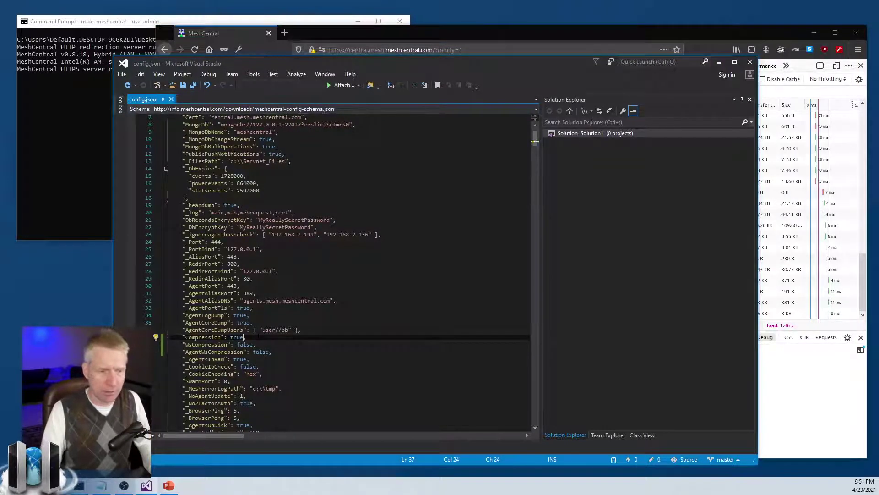
# - Stop the MeshCentral server in Command Prompt and rerun its start command
pyautogui.click(719, 61)
pyautogui.click(105, 136)
pyautogui.hotkey('ctrl', 'c')
pyautogui.press('Up')
pyautogui.press('Return')
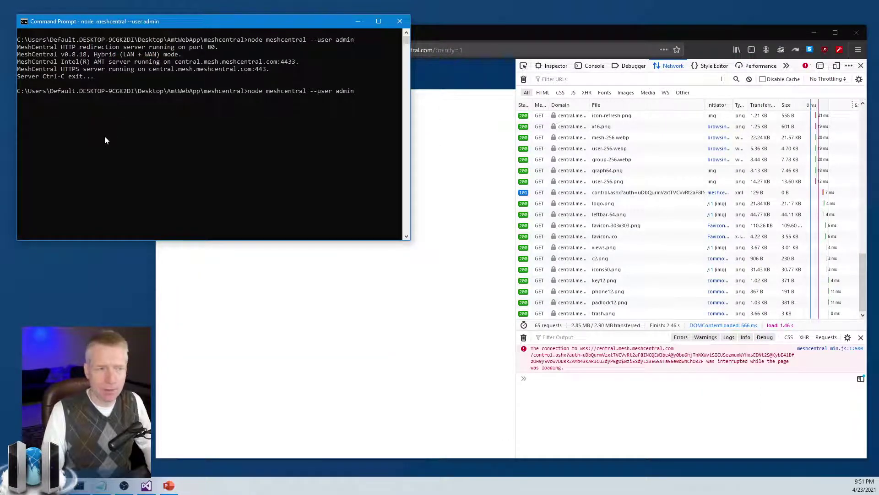
# - Remove ?minify=1 from the address and reload, showing 65 requests, 4.18 MB / 1.22 MB transferred
pyautogui.click(467, 160)
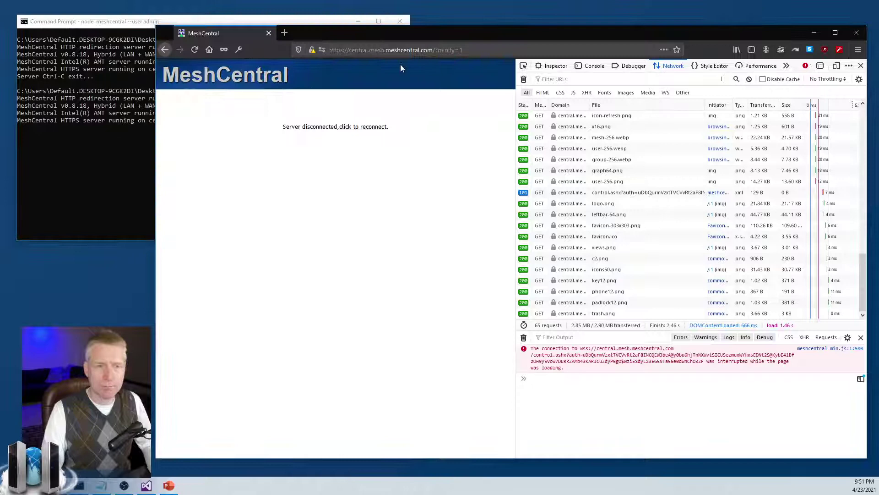
pyautogui.click(504, 50)
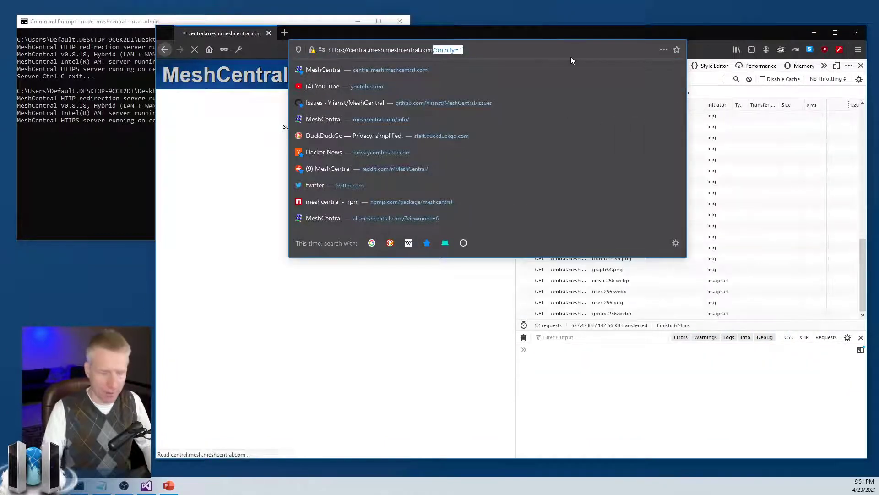
pyautogui.press('BackSpace')
pyautogui.press('Return')
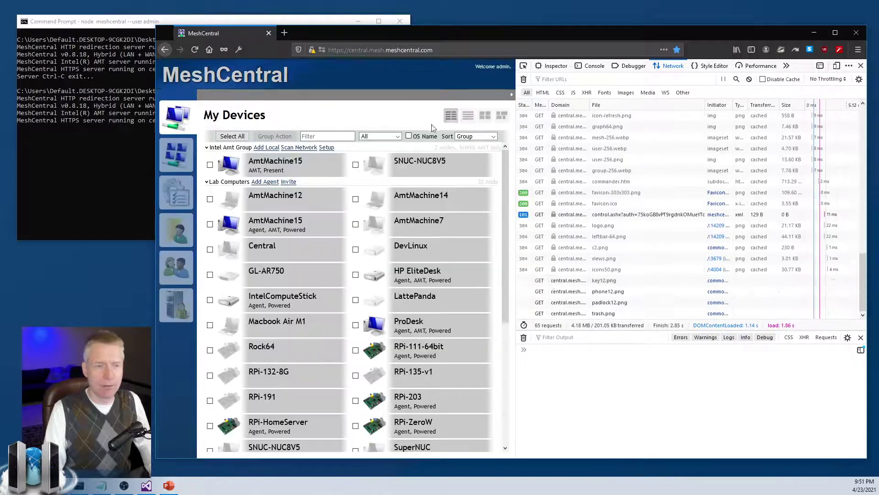
pyautogui.click(196, 50)
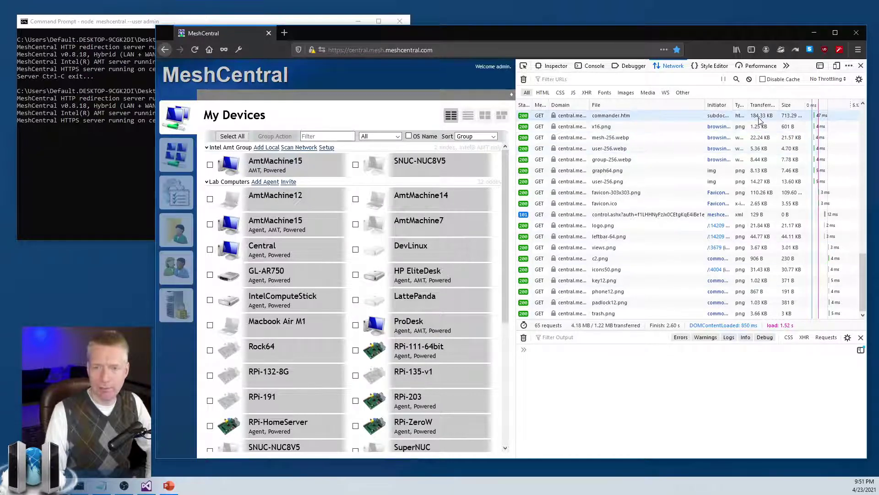
pyautogui.moveTo(863, 288); pyautogui.dragTo(875, 95)
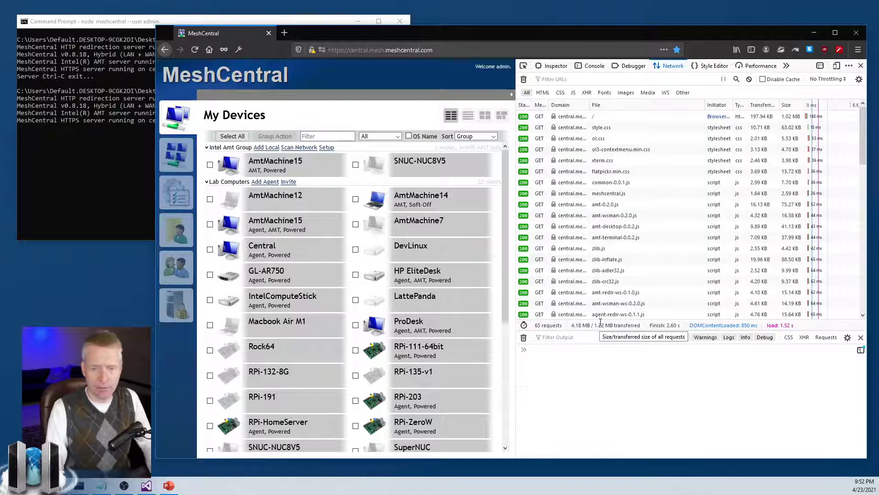
# - Reload the page with ?minify=1, now showing 65 requests, 2.85 MB / 1.05 MB transferred
pyautogui.click(437, 48)
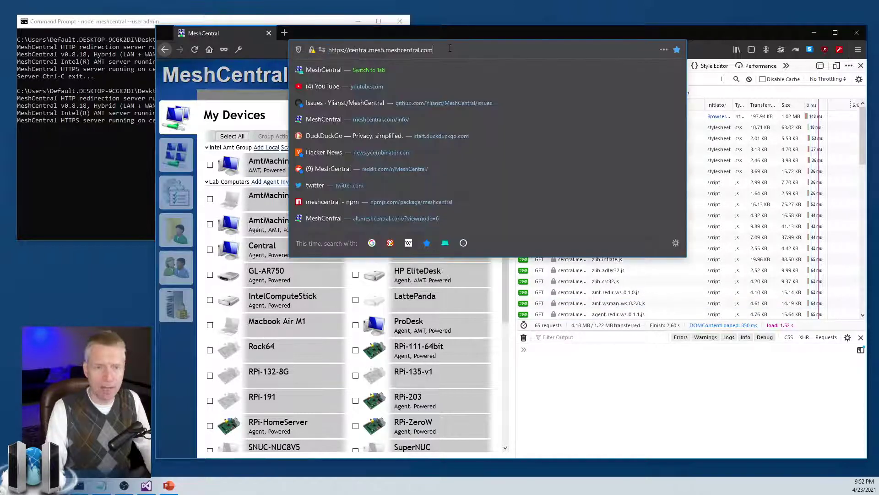
pyautogui.write('?mof')
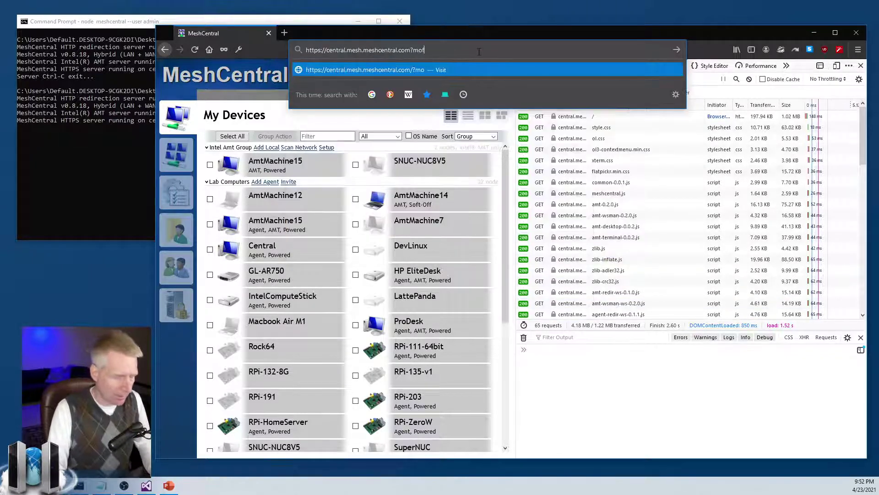
pyautogui.press('BackSpace')
pyautogui.press('BackSpace')
pyautogui.press('BackSpace')
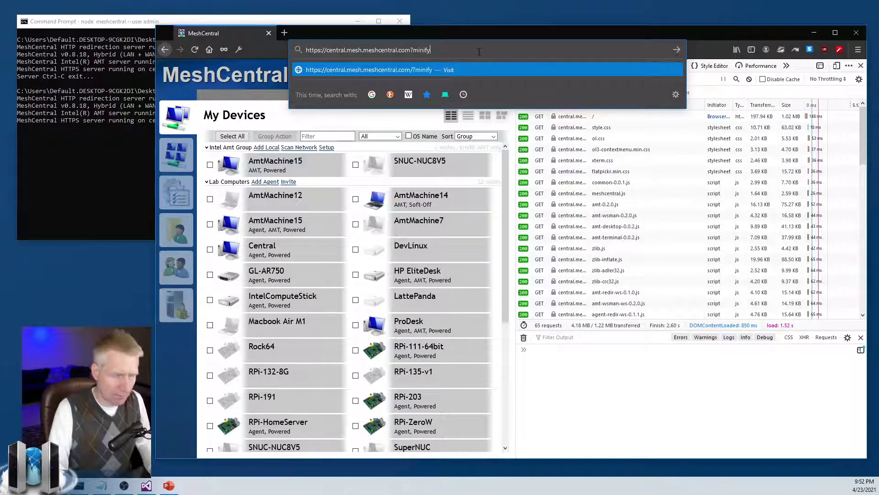
pyautogui.write('=1')
pyautogui.press('Return')
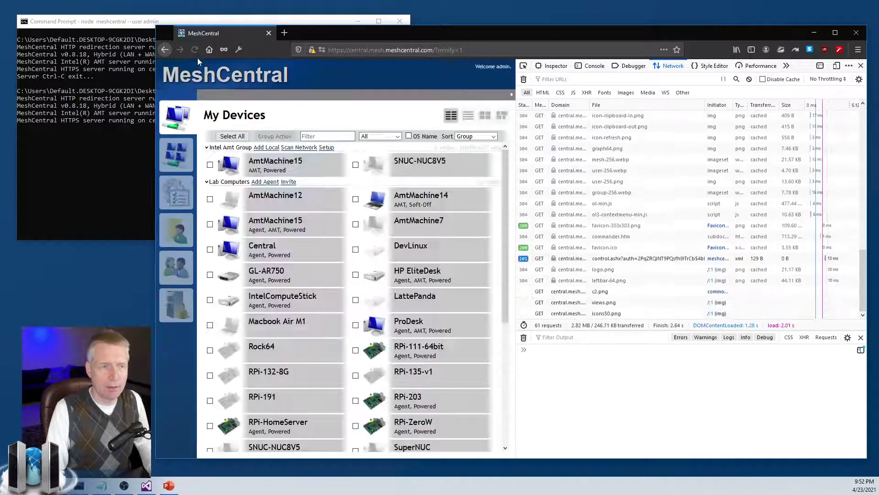
pyautogui.click(195, 50)
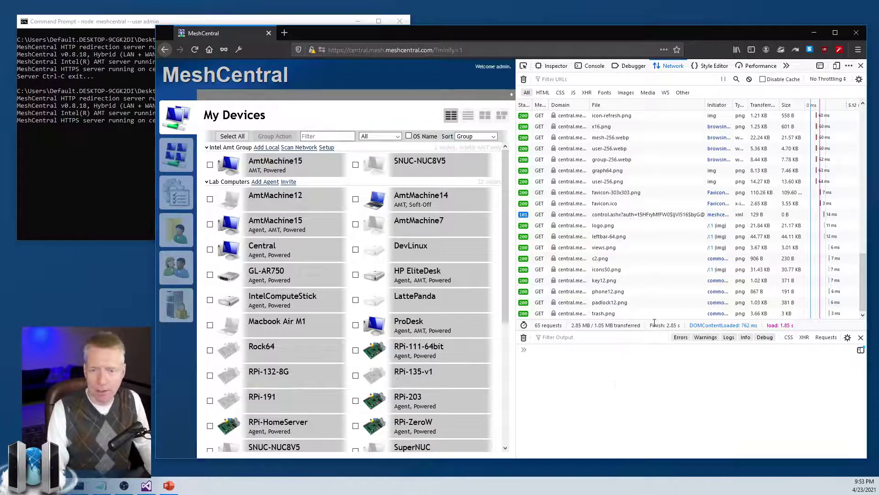
pyautogui.click(814, 35)
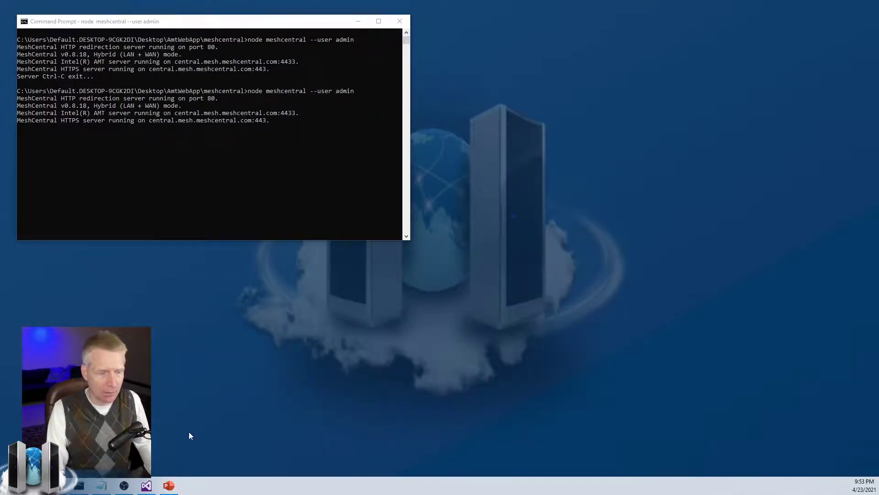
pyautogui.click(169, 485)
pyautogui.click(188, 101)
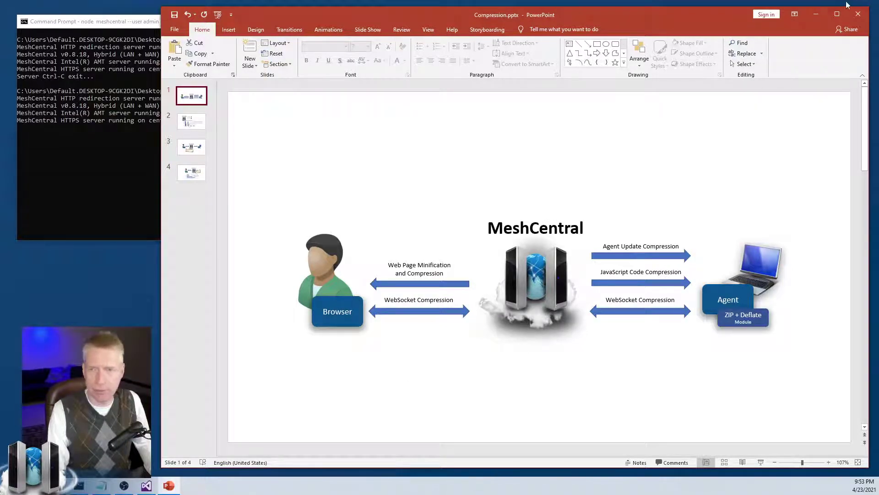
pyautogui.click(816, 14)
pyautogui.click(640, 286)
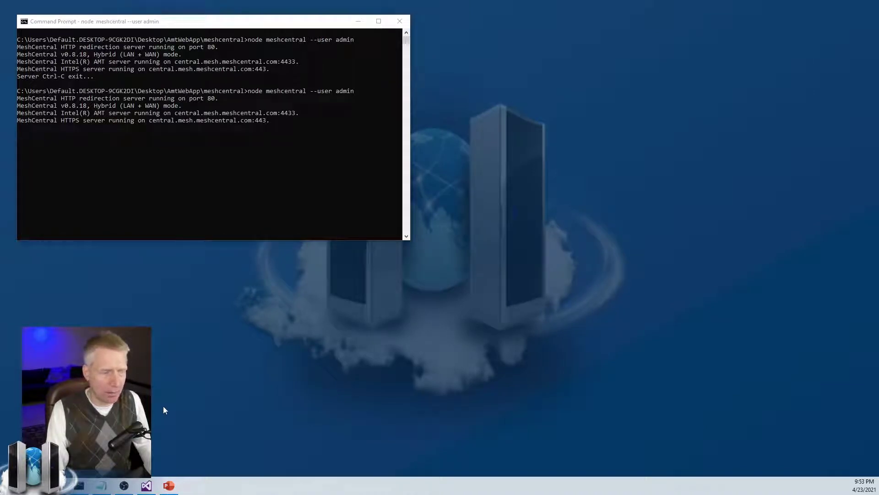
pyautogui.hotkey('alt', 'Tab')
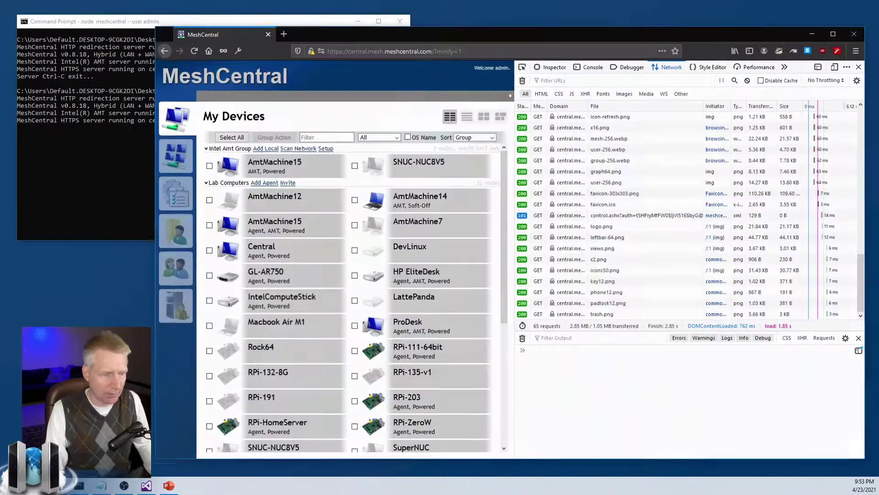
# - Close devtools, narrow and move Firefox right, then launch MeshCentral Router from the Router link
pyautogui.click(861, 65)
pyautogui.moveTo(867, 183); pyautogui.dragTo(672, 183)
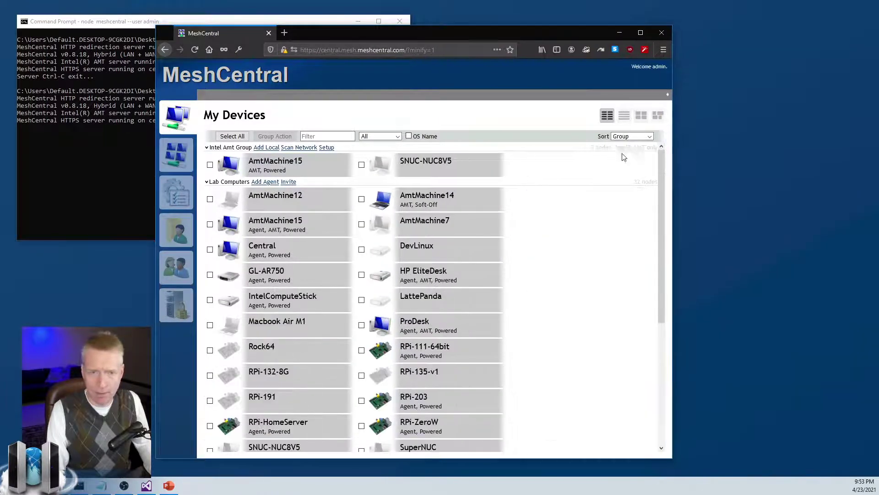
pyautogui.moveTo(501, 34); pyautogui.dragTo(673, 33)
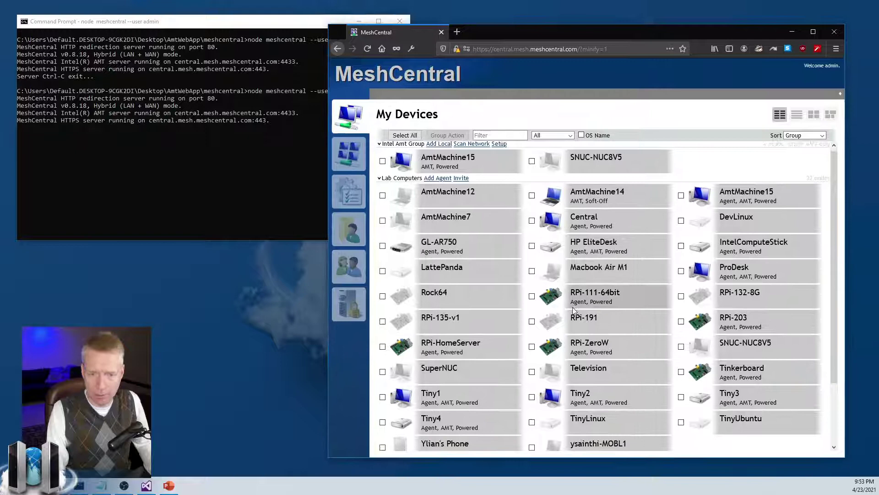
pyautogui.scroll(-3, 512, 418)
pyautogui.click(455, 442)
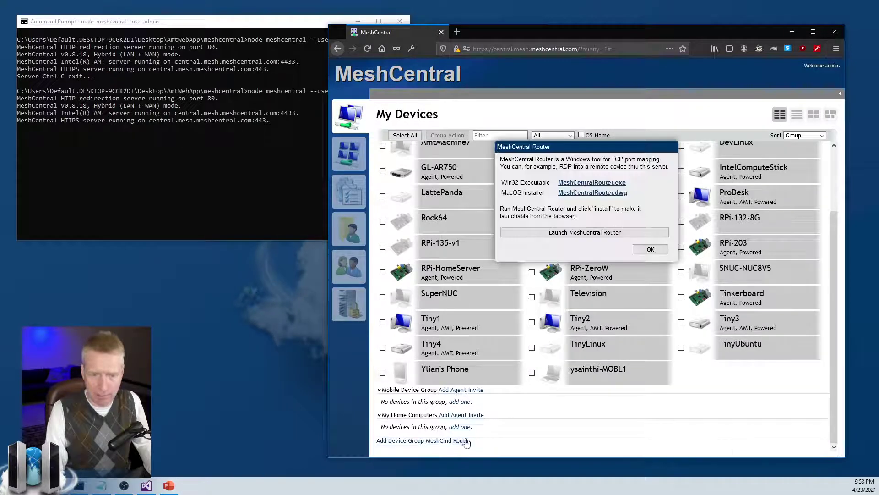
pyautogui.click(587, 234)
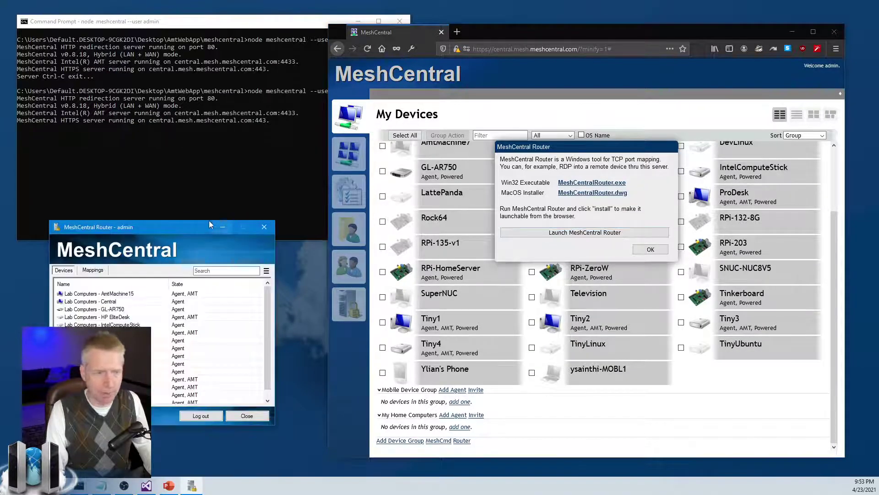
# - Start a Remote Desktop session to AmtMachine15 from Router and arrange its windows
pyautogui.click(274, 196)
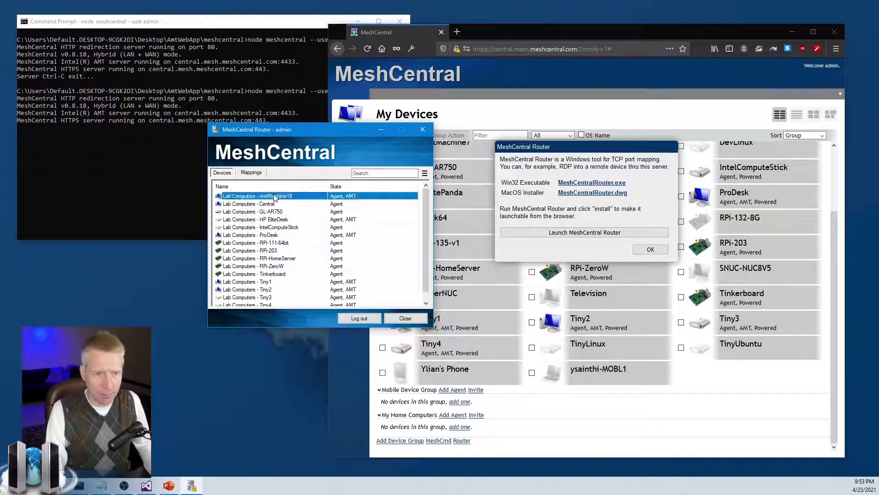
pyautogui.rightClick(273, 196)
pyautogui.click(307, 223)
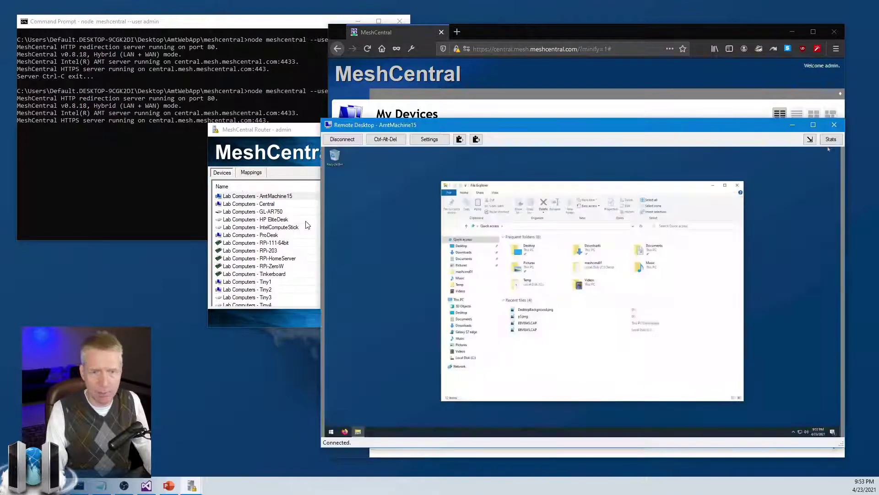
pyautogui.click(792, 32)
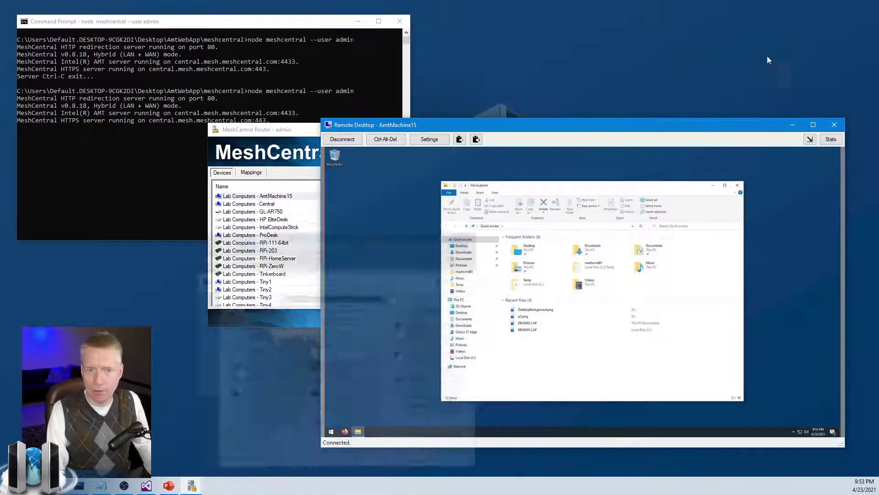
pyautogui.moveTo(626, 131); pyautogui.dragTo(622, 98)
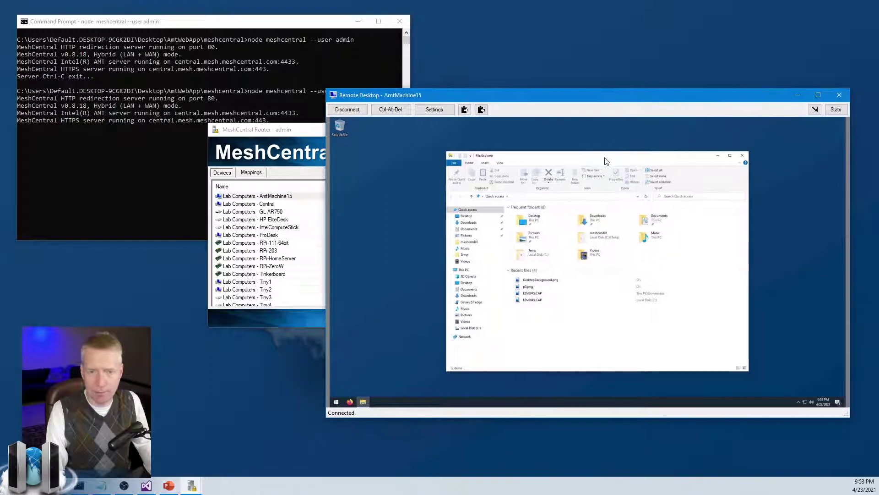
pyautogui.moveTo(605, 160); pyautogui.dragTo(550, 165)
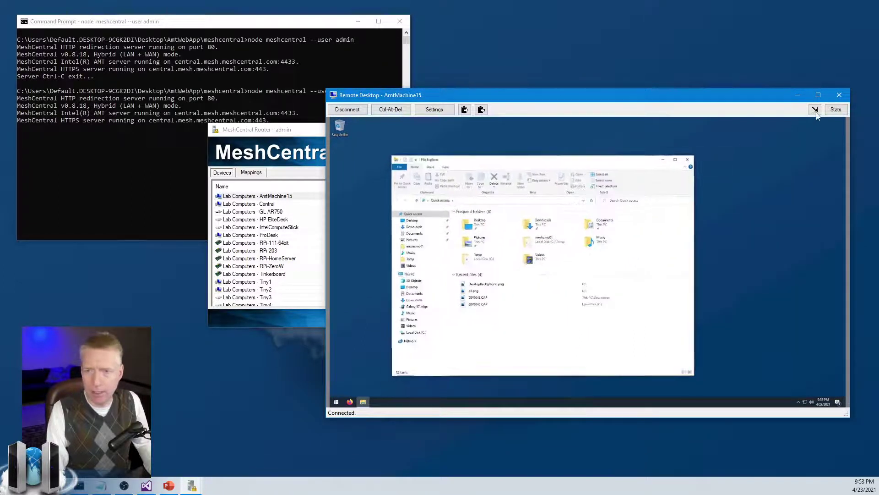
# - Show the session's traffic statistics, revealing 0% compression, and place them lower right
pyautogui.click(835, 109)
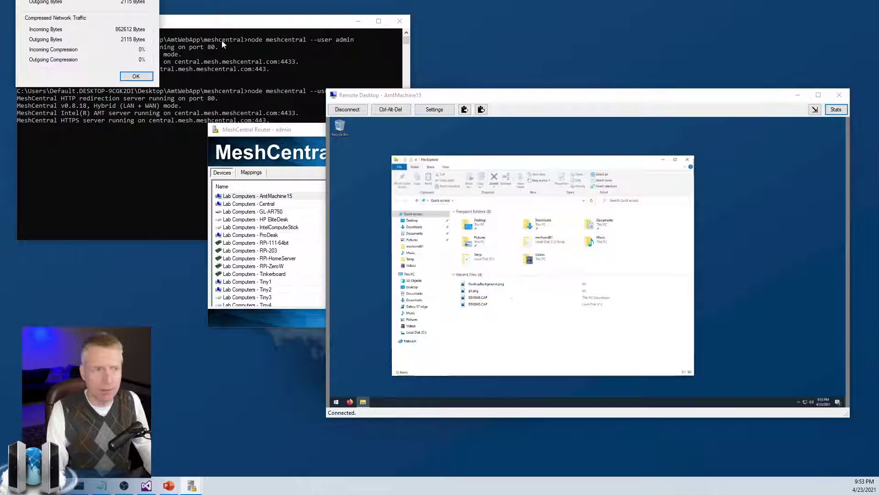
pyautogui.moveTo(223, 45); pyautogui.dragTo(757, 331)
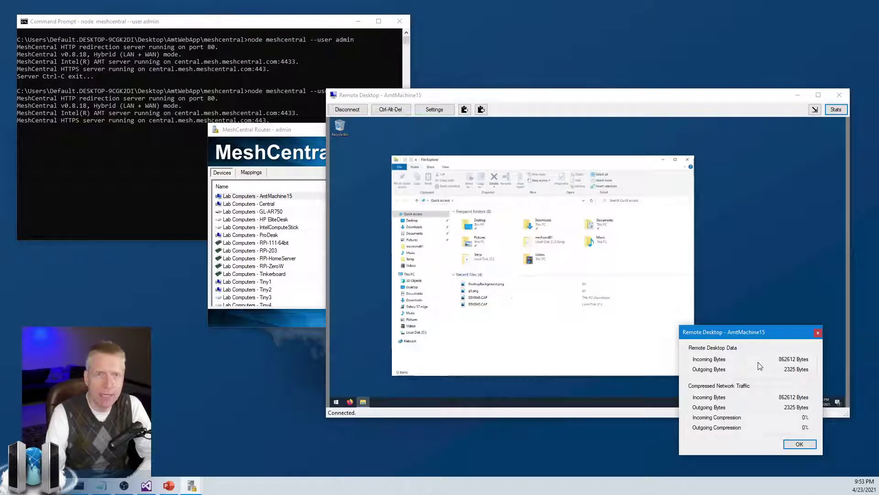
pyautogui.moveTo(505, 164); pyautogui.dragTo(615, 160)
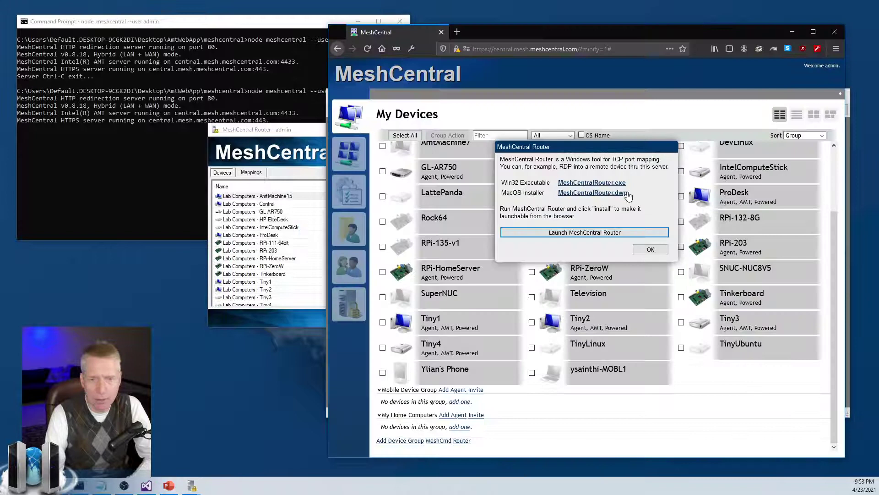
pyautogui.click(650, 249)
pyautogui.scroll(2, 710, 323)
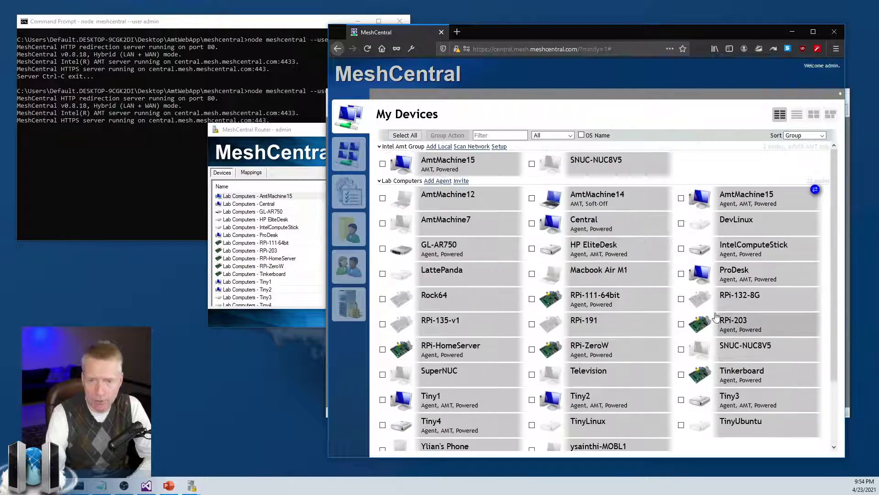
pyautogui.click(744, 208)
pyautogui.click(438, 94)
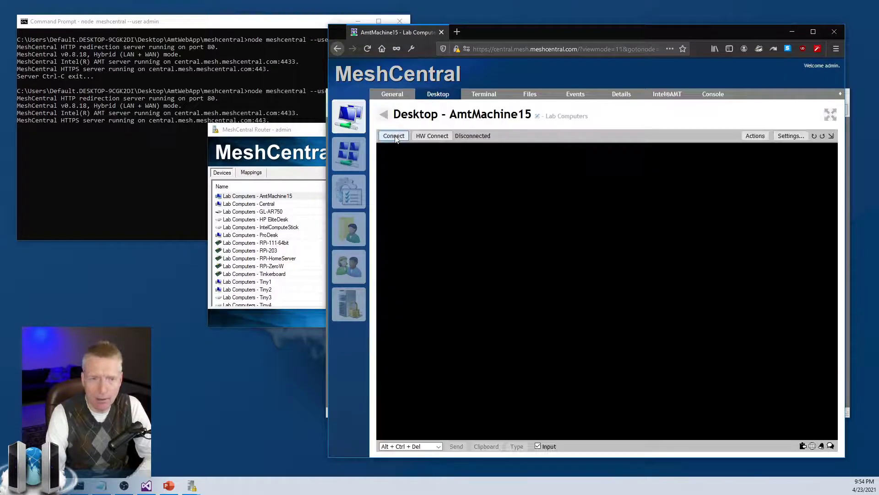
pyautogui.click(396, 136)
pyautogui.click(396, 136)
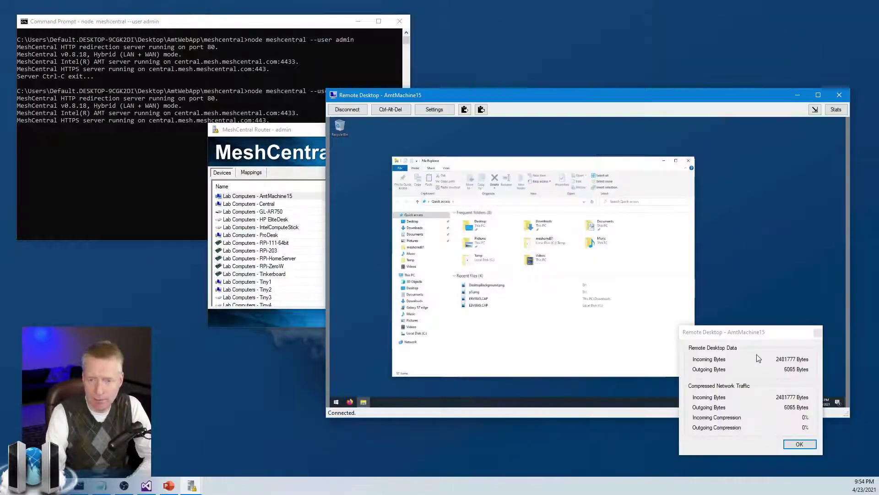
pyautogui.moveTo(752, 337); pyautogui.dragTo(779, 344)
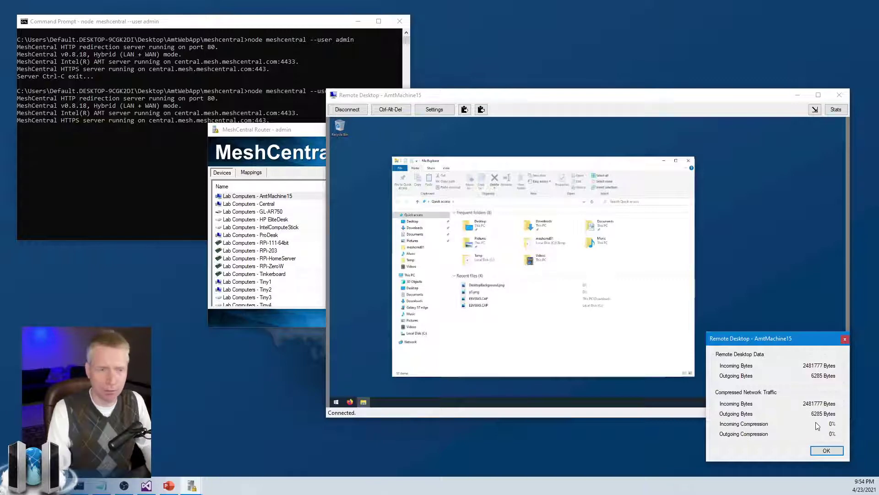
# - Copy true from Compression into WsCompression and AgentWsCompression in config.json
pyautogui.click(146, 487)
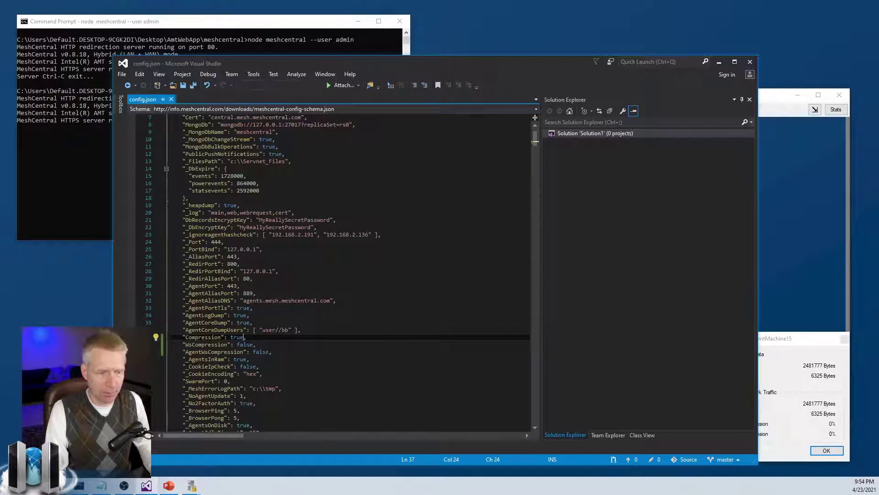
pyautogui.doubleClick(237, 337)
pyautogui.hotkey('ctrl', 'c')
pyautogui.doubleClick(245, 344)
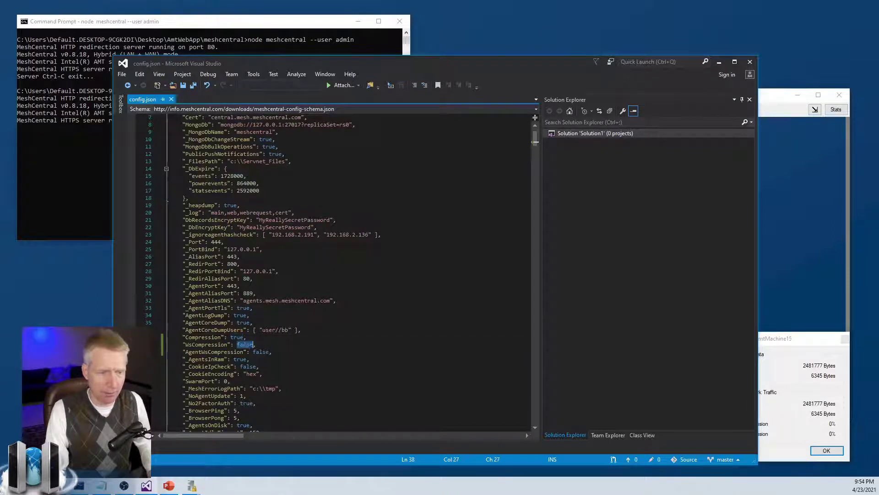
pyautogui.hotkey('ctrl', 'v')
pyautogui.doubleClick(261, 352)
pyautogui.hotkey('ctrl', 'v')
pyautogui.press('Up')
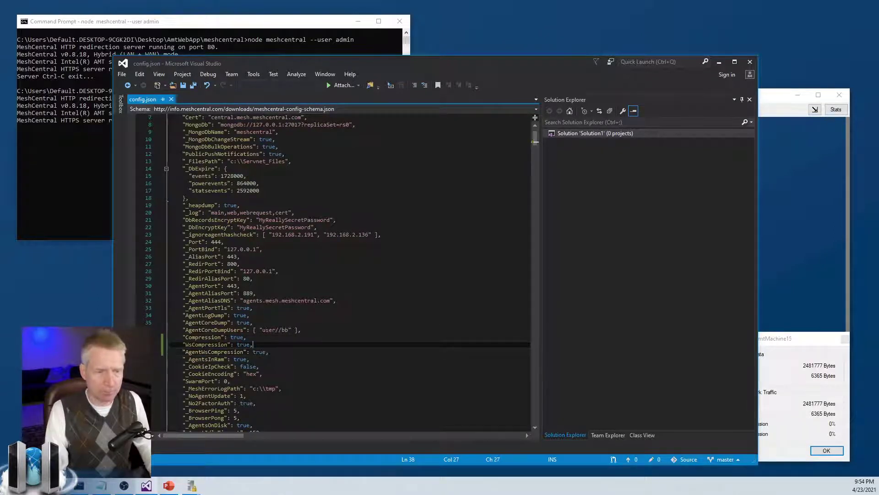
# - Restart the MeshCentral server with its previous start command and return to the web page
pyautogui.click(78, 131)
pyautogui.press('Up')
pyautogui.press('Return')
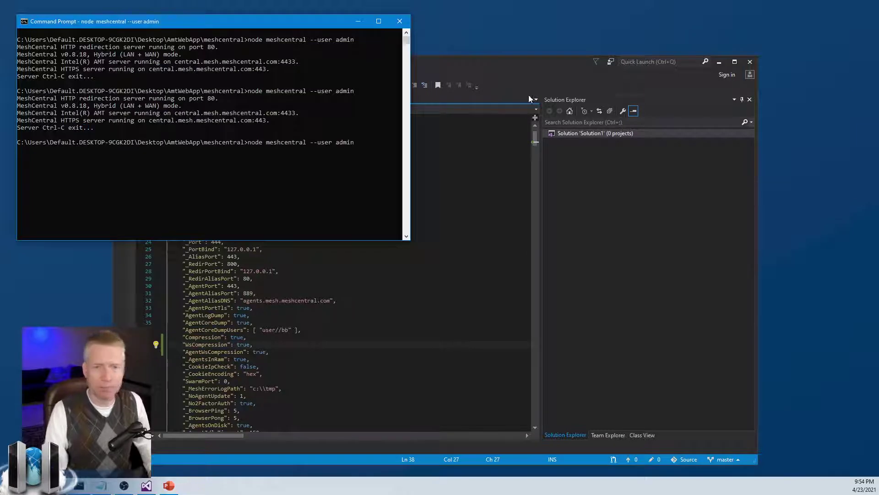
pyautogui.click(719, 62)
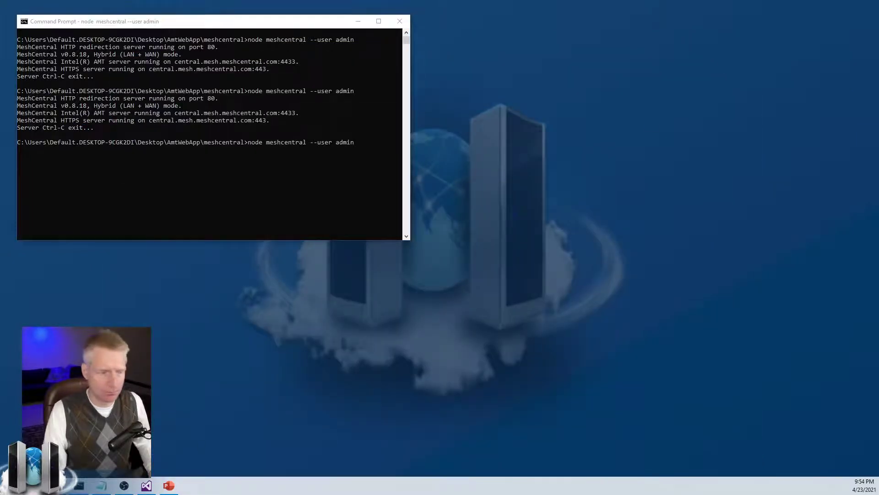
pyautogui.hotkey('alt', 'Tab')
# - Reload the MeshCentral page and launch MeshCentral Router from the My Devices list
pyautogui.press('F5')
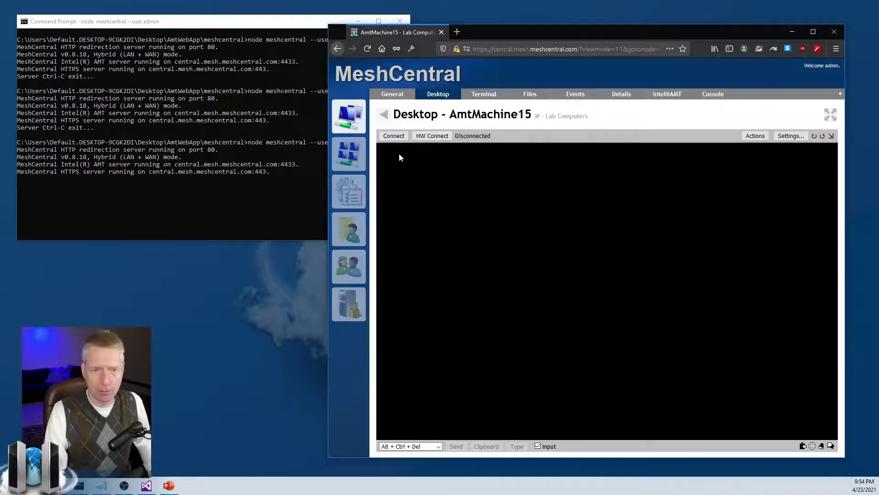
pyautogui.click(349, 116)
pyautogui.scroll(-3, 485, 343)
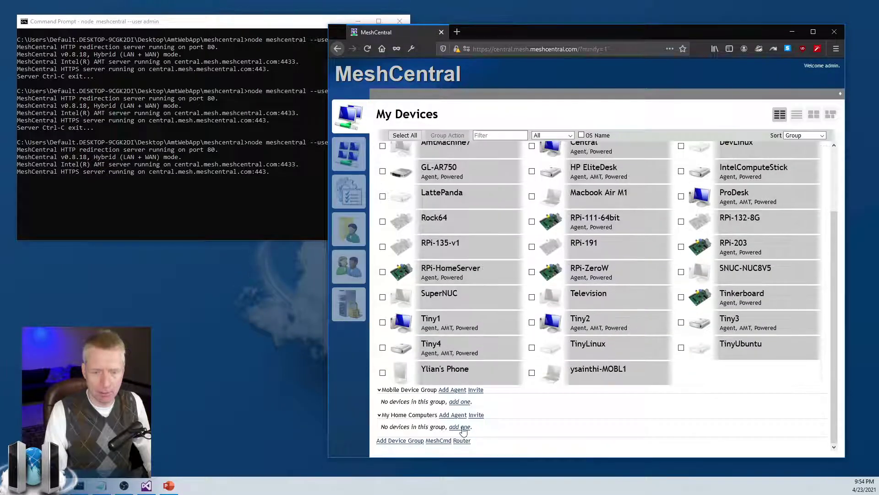
pyautogui.click(457, 440)
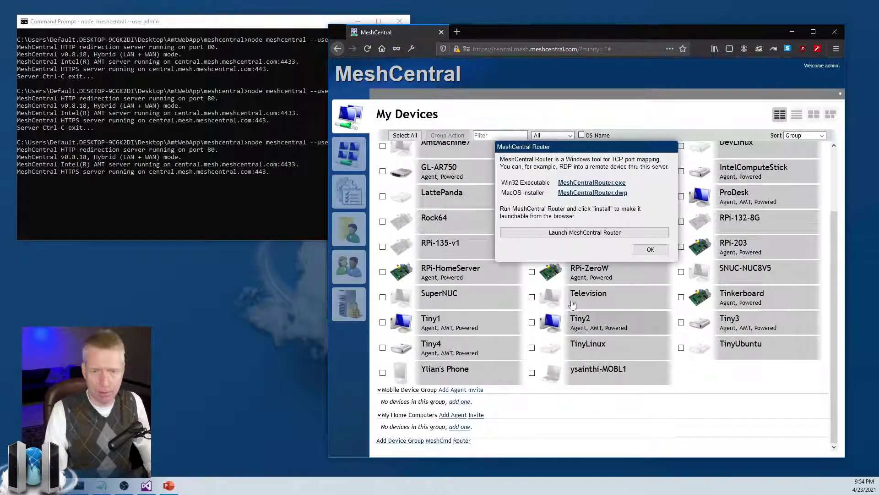
pyautogui.click(570, 233)
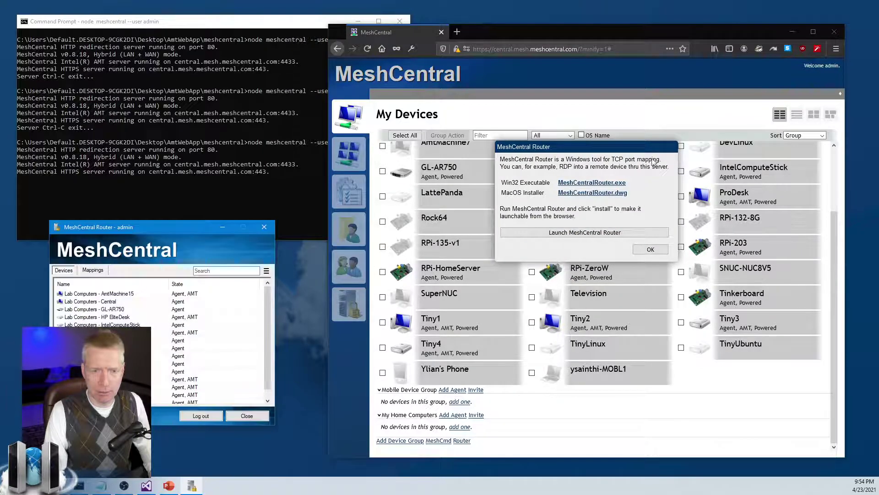
# - Open a new Remote Desktop session to AmtMachine15 from the Router window
pyautogui.click(792, 31)
pyautogui.moveTo(156, 238); pyautogui.dragTo(457, 81)
pyautogui.rightClick(430, 136)
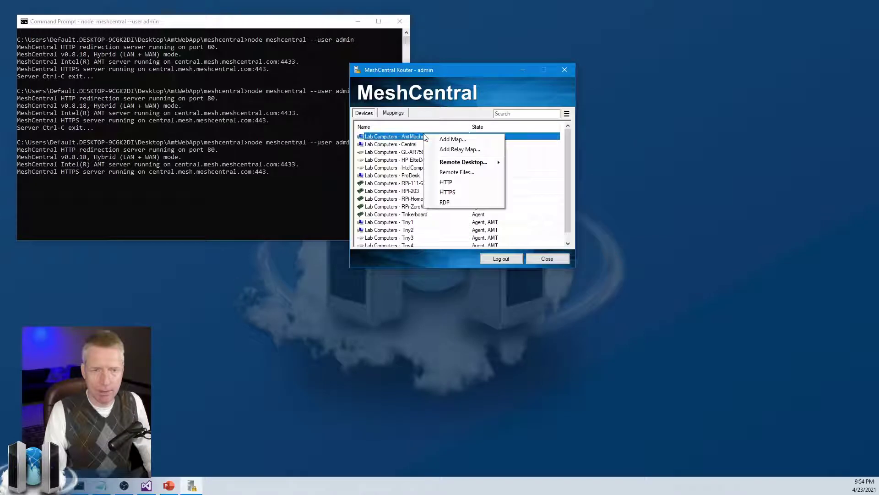
pyautogui.click(463, 165)
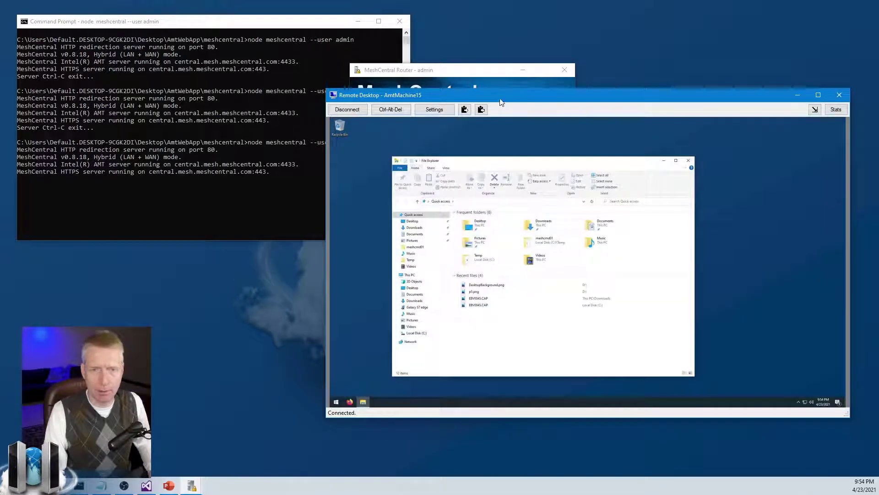
# - Show the session's traffic statistics and move the remote Explorer window until incoming compression reaches about 34%
pyautogui.click(832, 112)
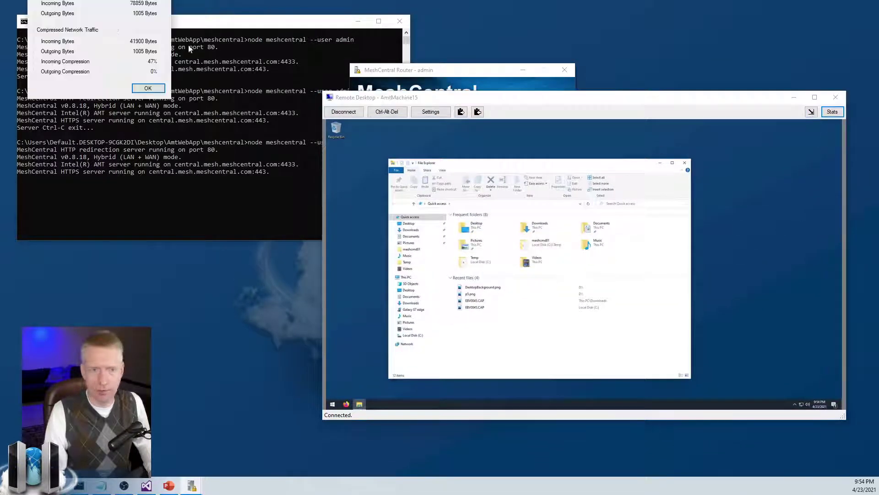
pyautogui.moveTo(87, 2); pyautogui.dragTo(751, 336)
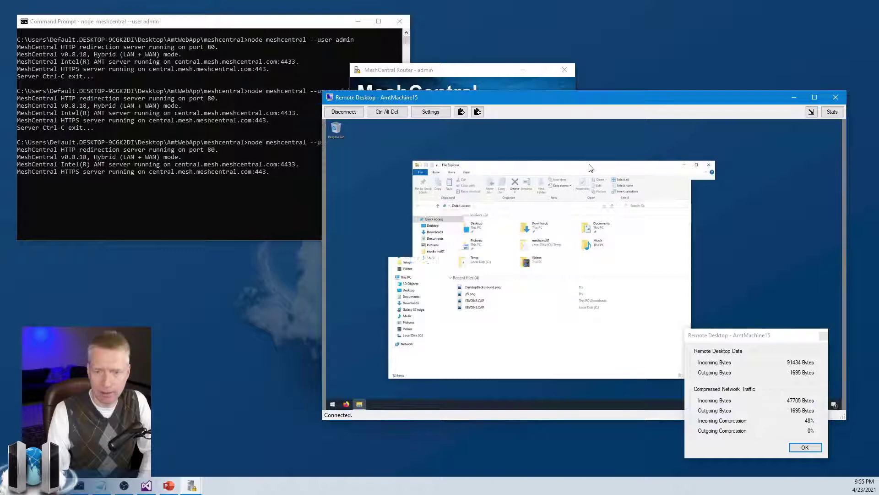
pyautogui.moveTo(531, 164); pyautogui.dragTo(372, 176)
pyautogui.moveTo(647, 176); pyautogui.dragTo(681, 153)
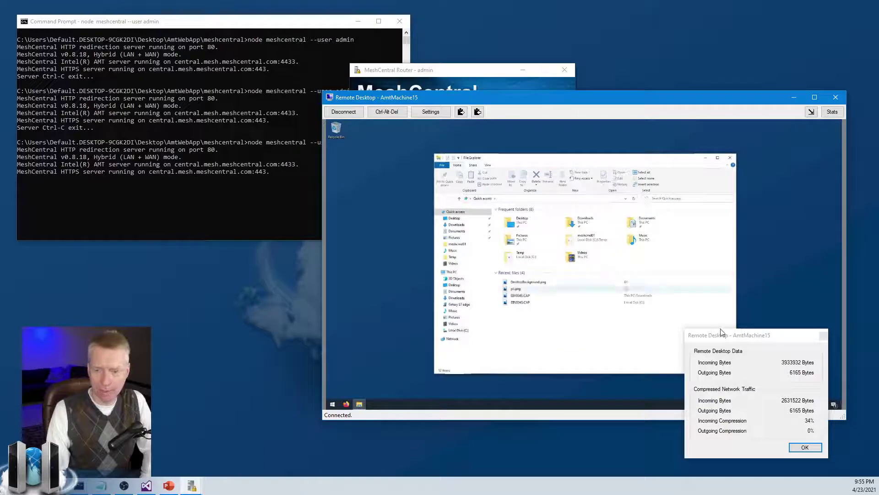
pyautogui.click(804, 446)
# - End the remote desktop session, close MeshCentral Router, and dismiss the browser's Router launch dialog
pyautogui.click(837, 98)
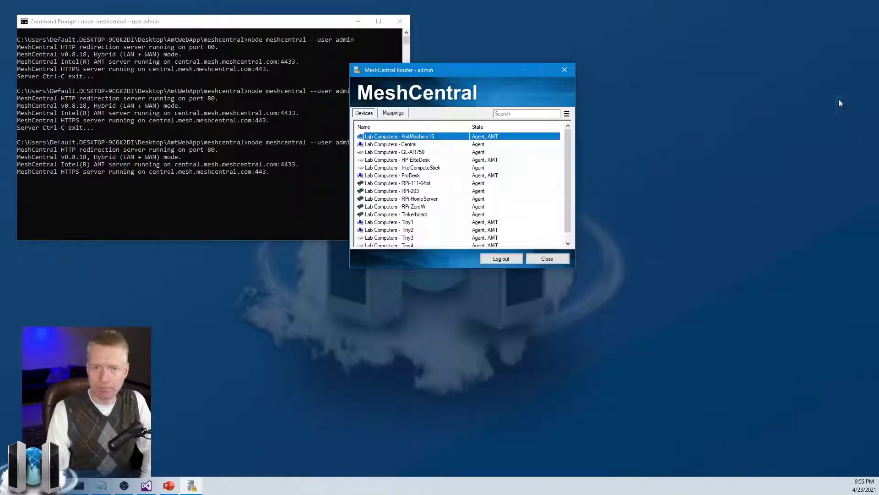
pyautogui.click(566, 70)
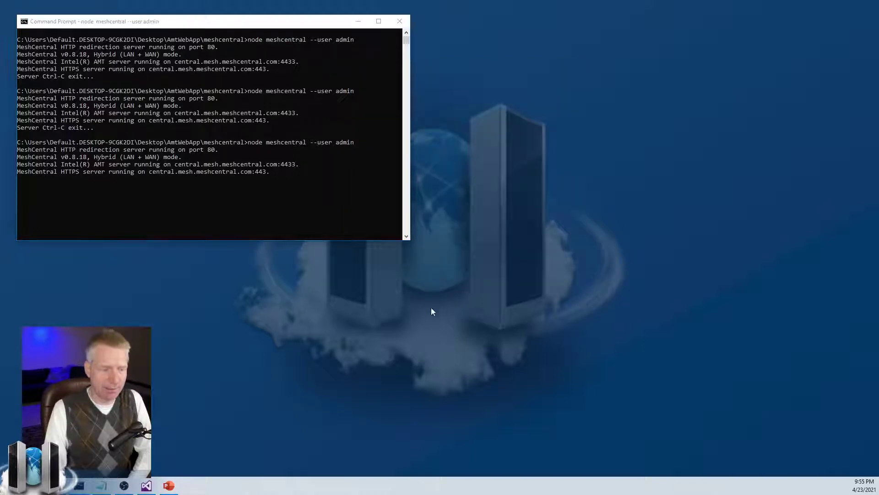
pyautogui.hotkey('alt', 'Tab')
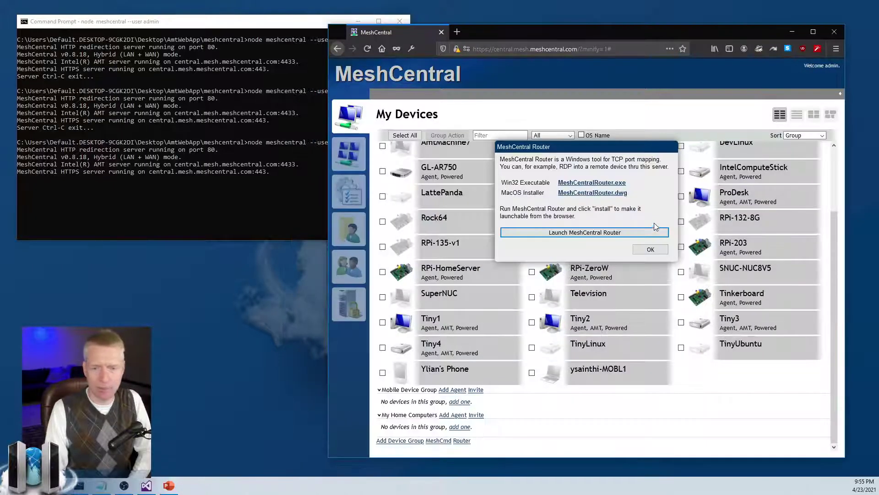
pyautogui.click(650, 248)
pyautogui.scroll(3, 531, 261)
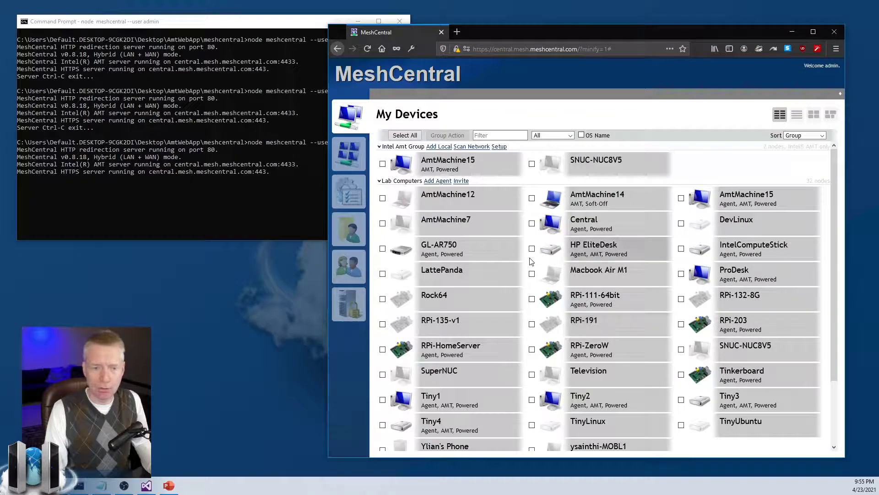
# - Bring back Compression.pptx, view the slide 2 update-compression chart, then return to slide 1
pyautogui.hotkey('alt', 'Tab')
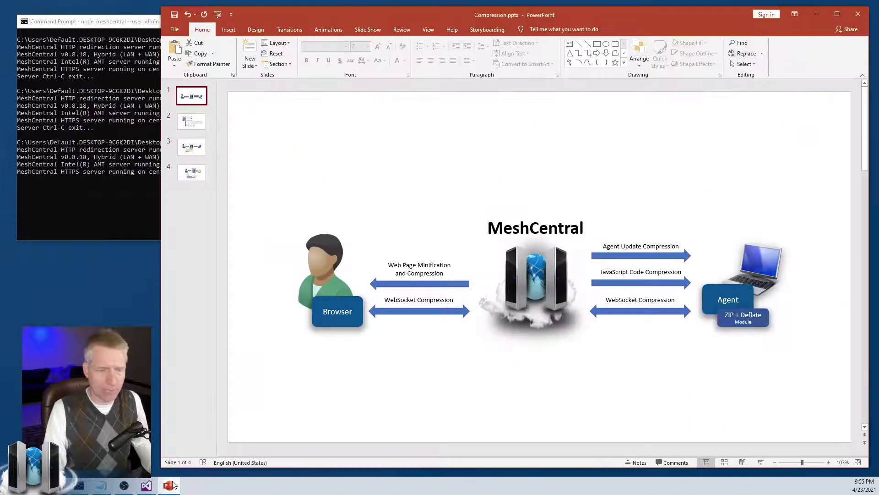
pyautogui.press('pagedown')
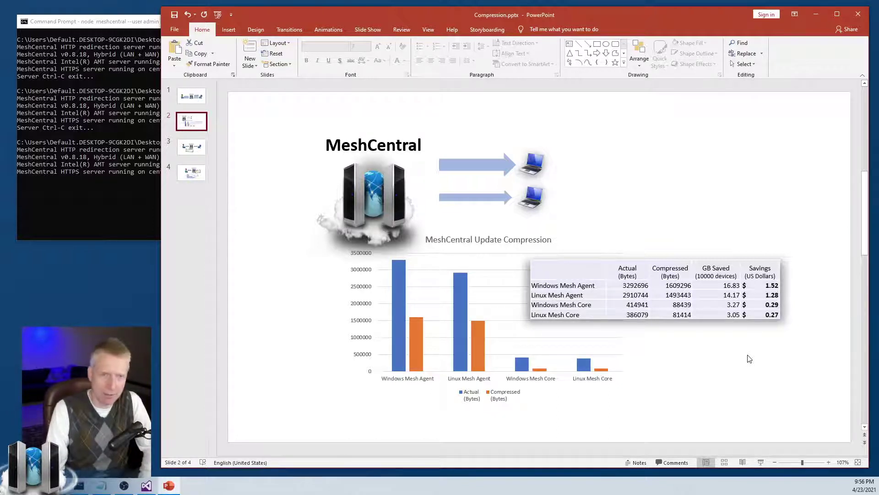
pyautogui.click(192, 97)
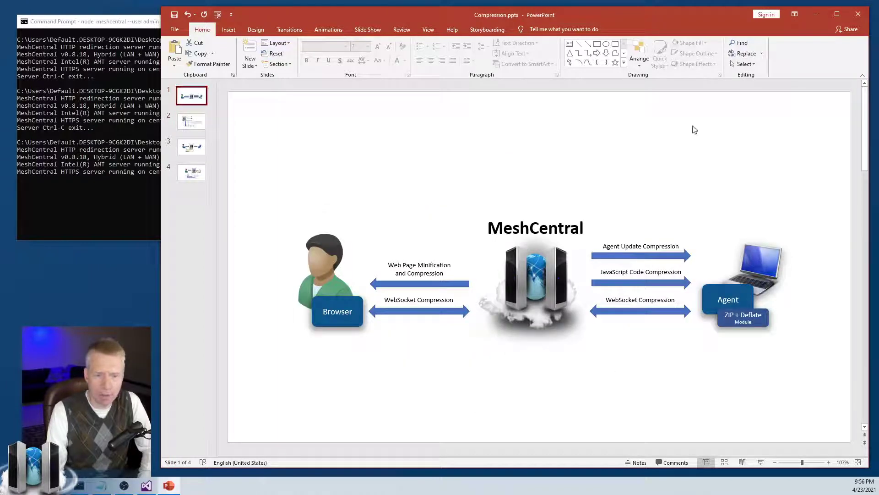
# - Bring up Notepad's compression-config.txt beside the server console, with PowerPoint minimized
pyautogui.hotkey('alt', 'Tab')
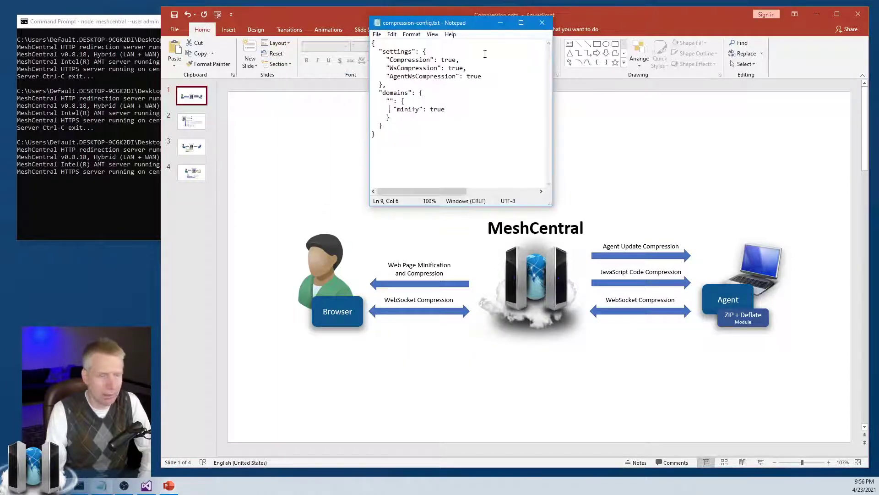
pyautogui.click(816, 14)
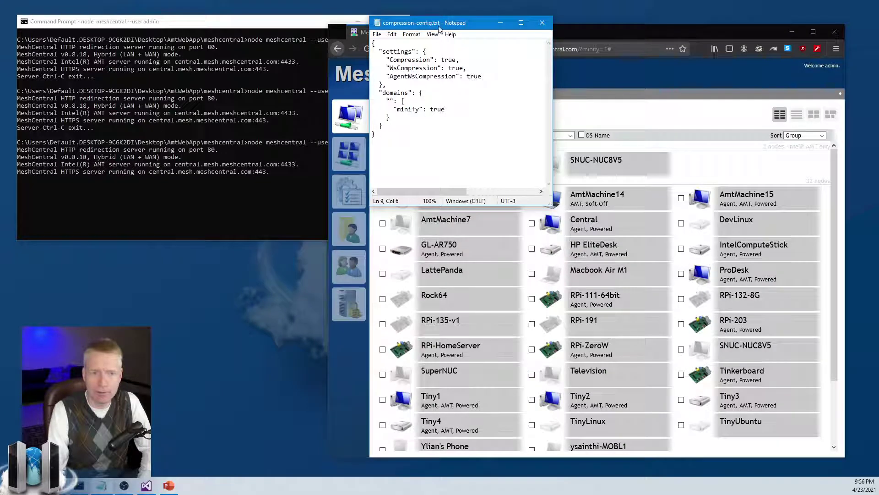
pyautogui.moveTo(438, 29); pyautogui.dragTo(488, 23)
# - Highlight the Compression, WsCompression, AgentWsCompression and minify lines, each set to true
pyautogui.moveTo(443, 53); pyautogui.dragTo(534, 55)
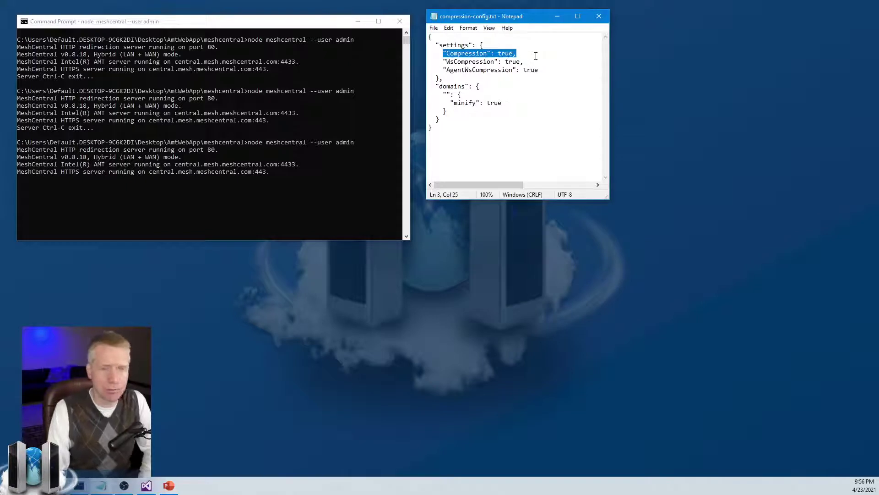
pyautogui.moveTo(545, 70); pyautogui.dragTo(414, 61)
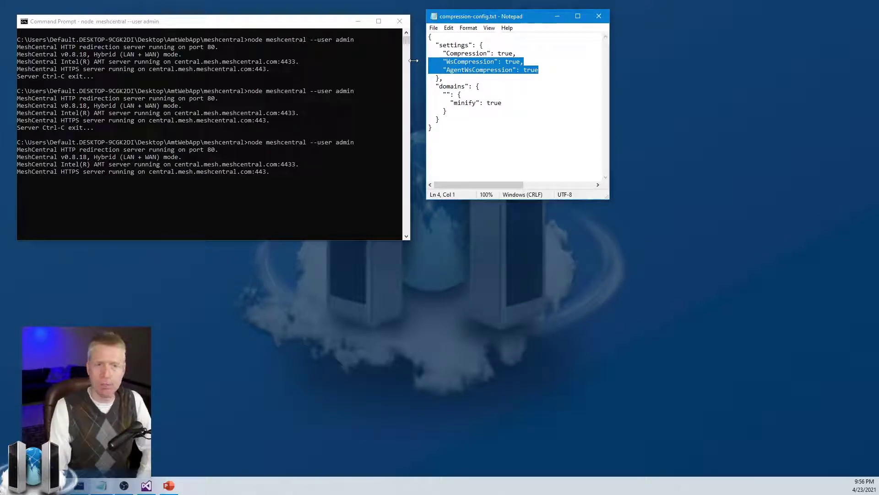
pyautogui.moveTo(502, 103); pyautogui.dragTo(408, 103)
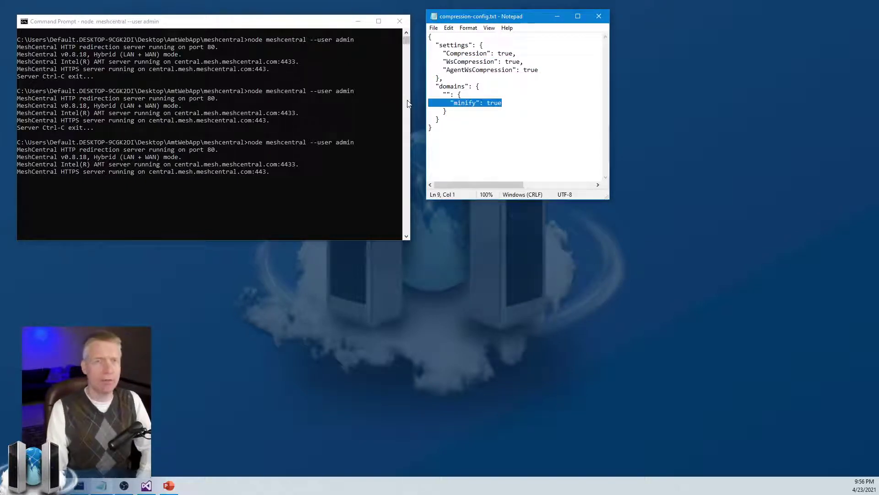